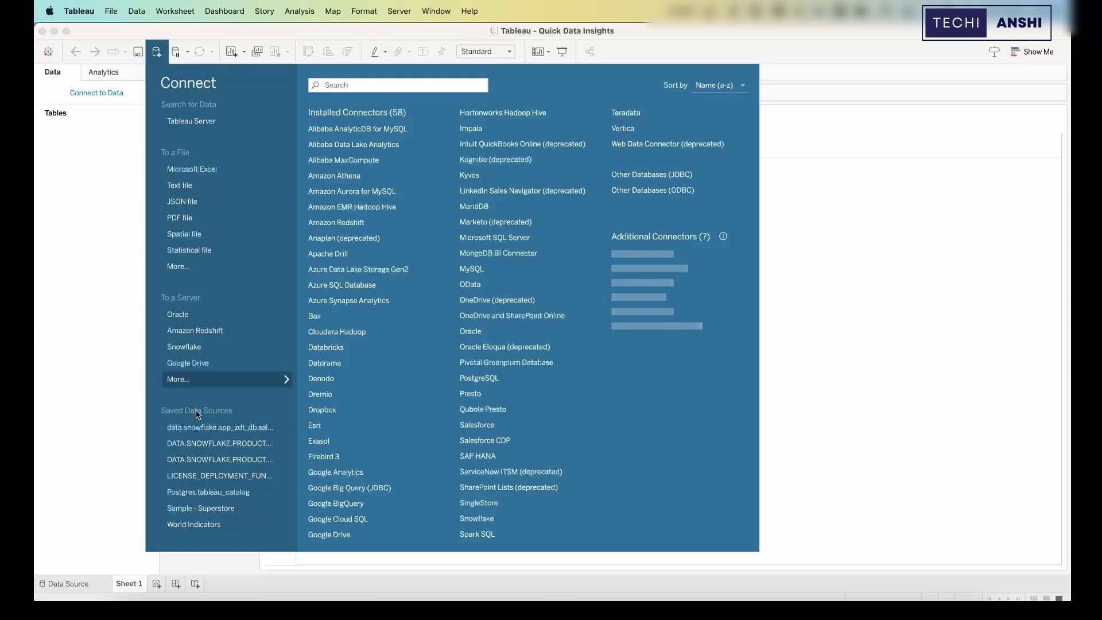
Connect to the Sample - Superstore saved data source and create a calculated field named Benchmark Product containing an empty string "".
{"action": "left_click", "coordinate": [209, 513]}
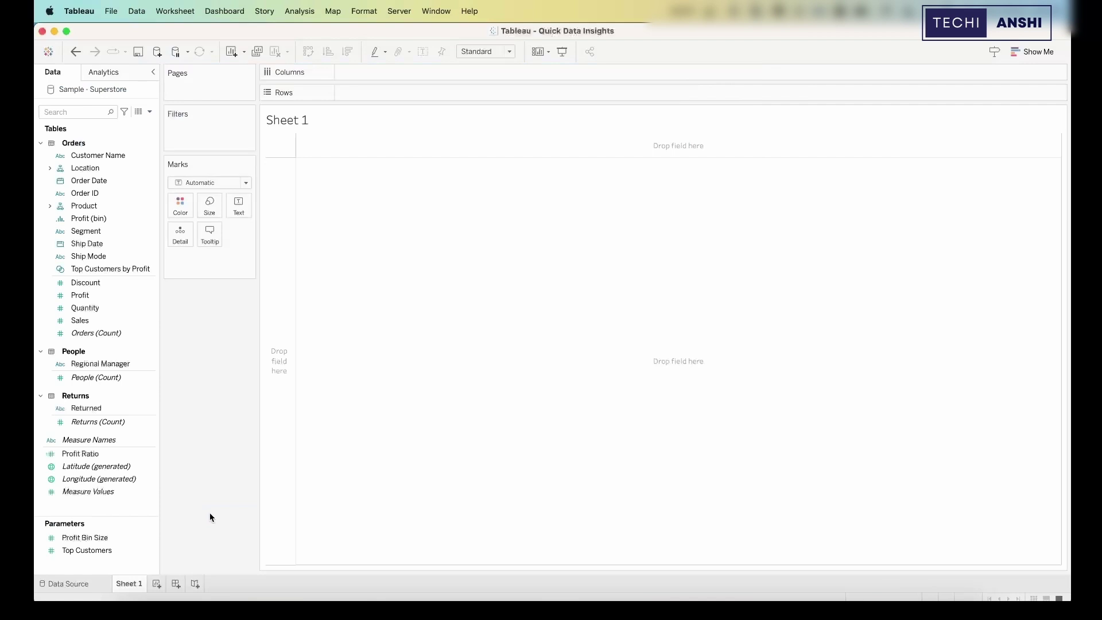
{"action": "left_click", "coordinate": [148, 112]}
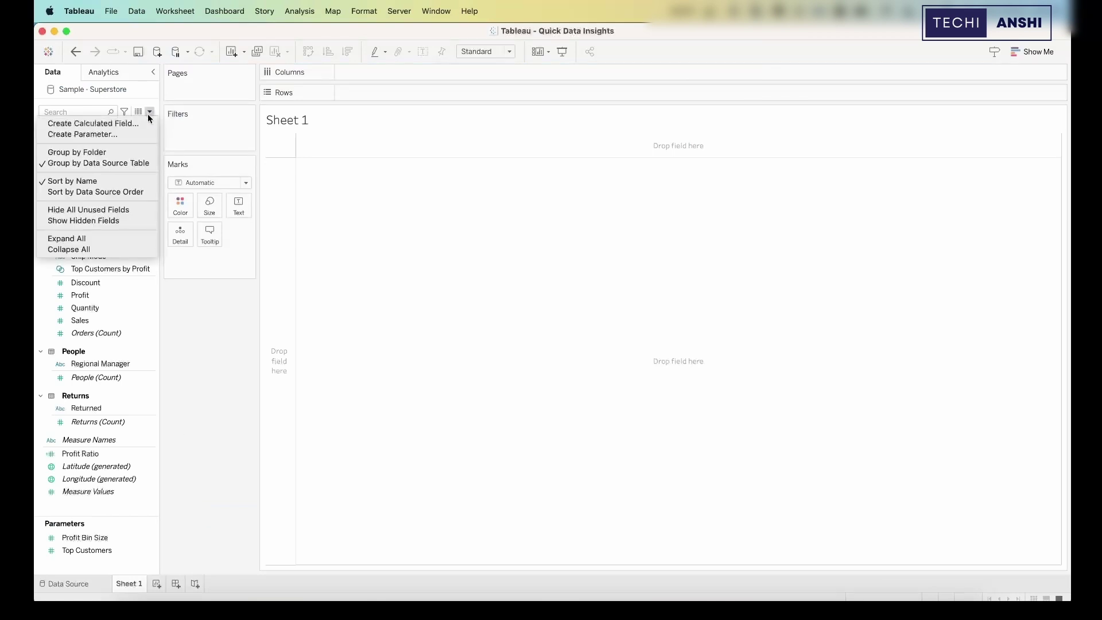
{"action": "left_click", "coordinate": [128, 124]}
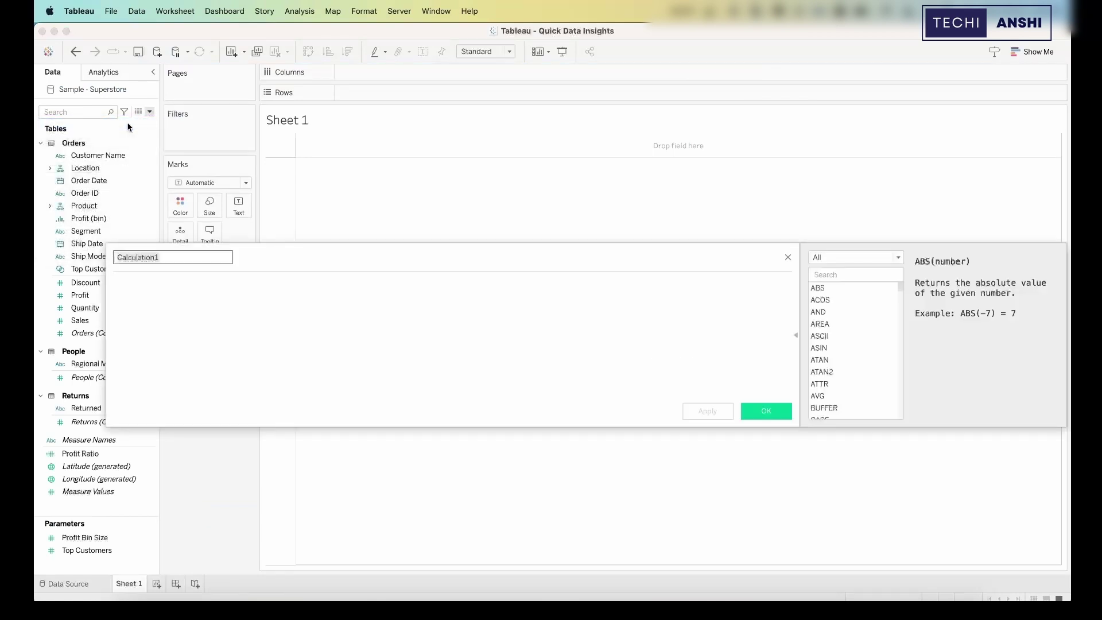
{"action": "type", "text": "Benchmark Product"}
{"action": "key", "text": "Tab"}
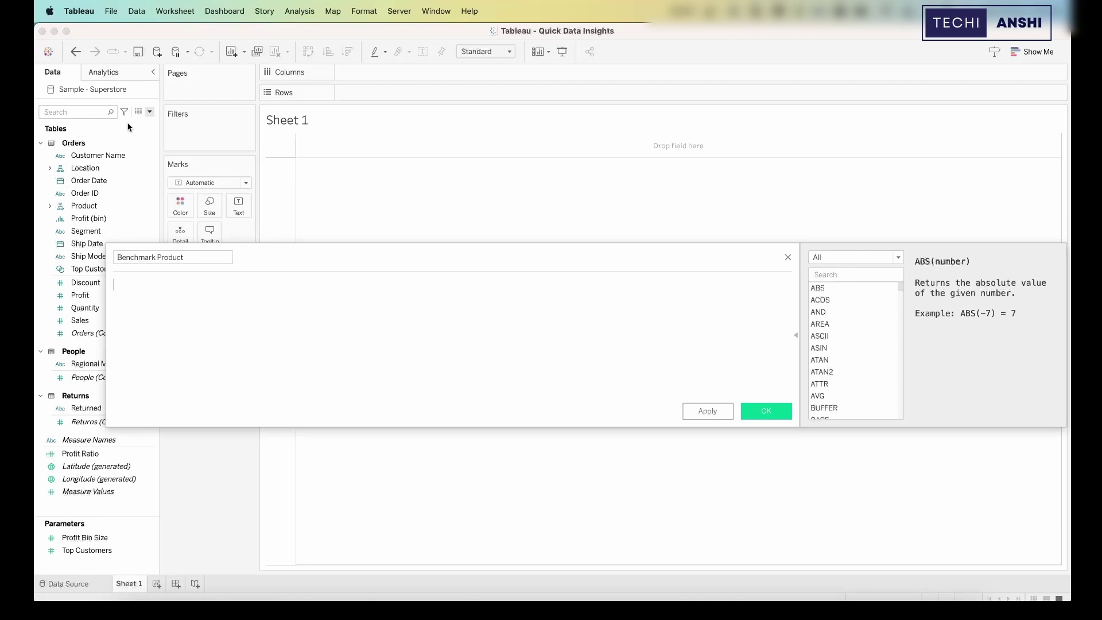
{"action": "type", "text": "\"\""}
{"action": "left_click", "coordinate": [762, 412]}
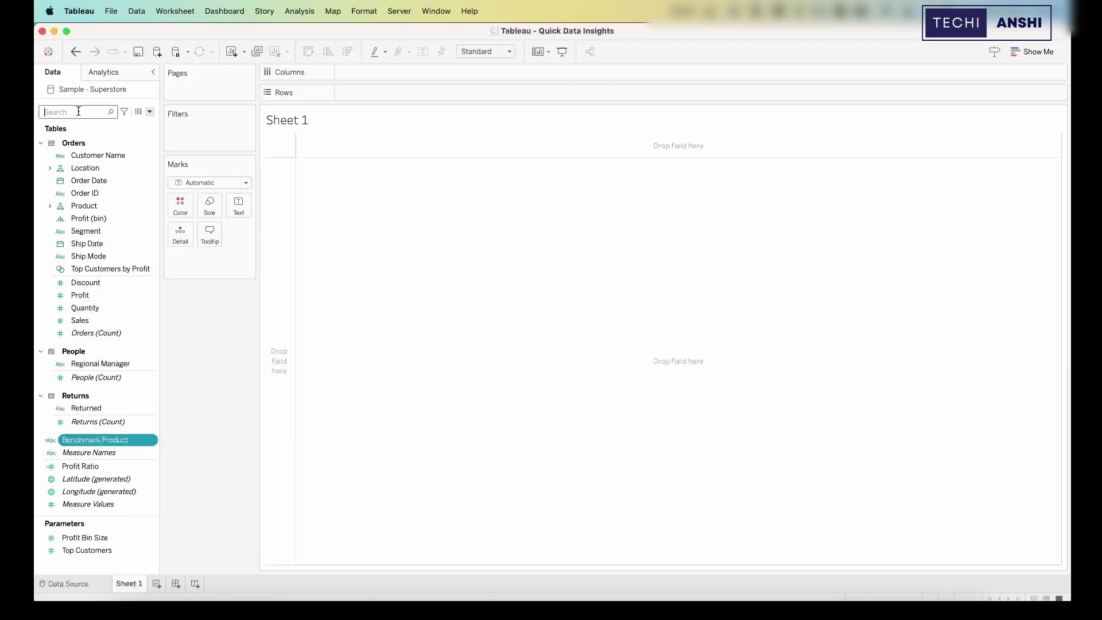
Filter the data fields by "ben" and start a parameter named "Benchmark with respect to" with the String data type.
{"action": "type", "text": "ben"}
{"action": "left_click", "coordinate": [149, 112]}
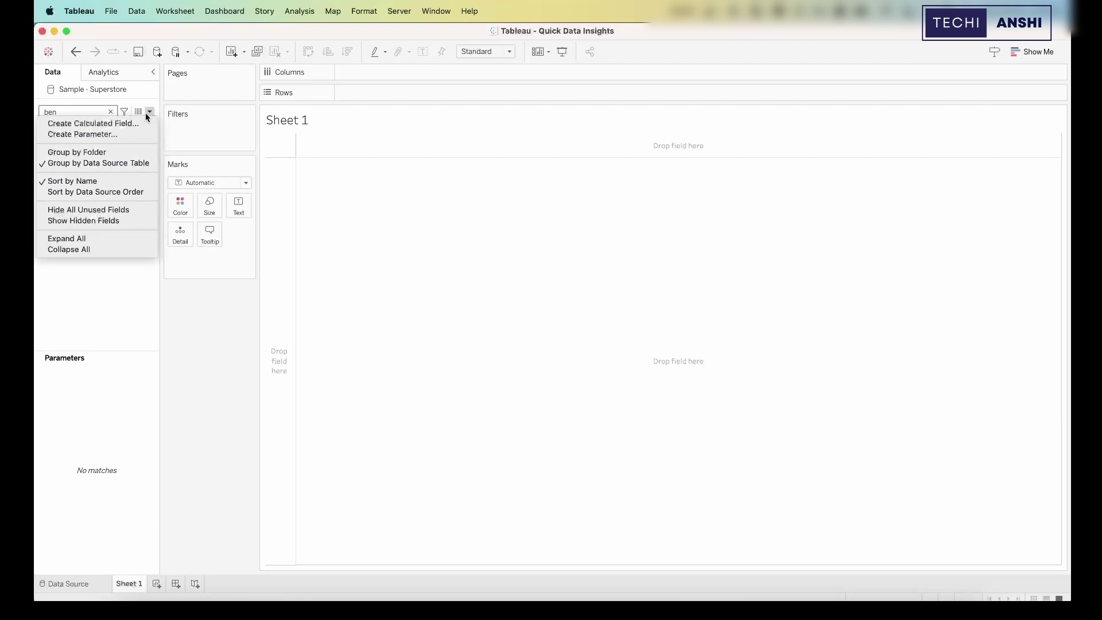
{"action": "left_click", "coordinate": [128, 134]}
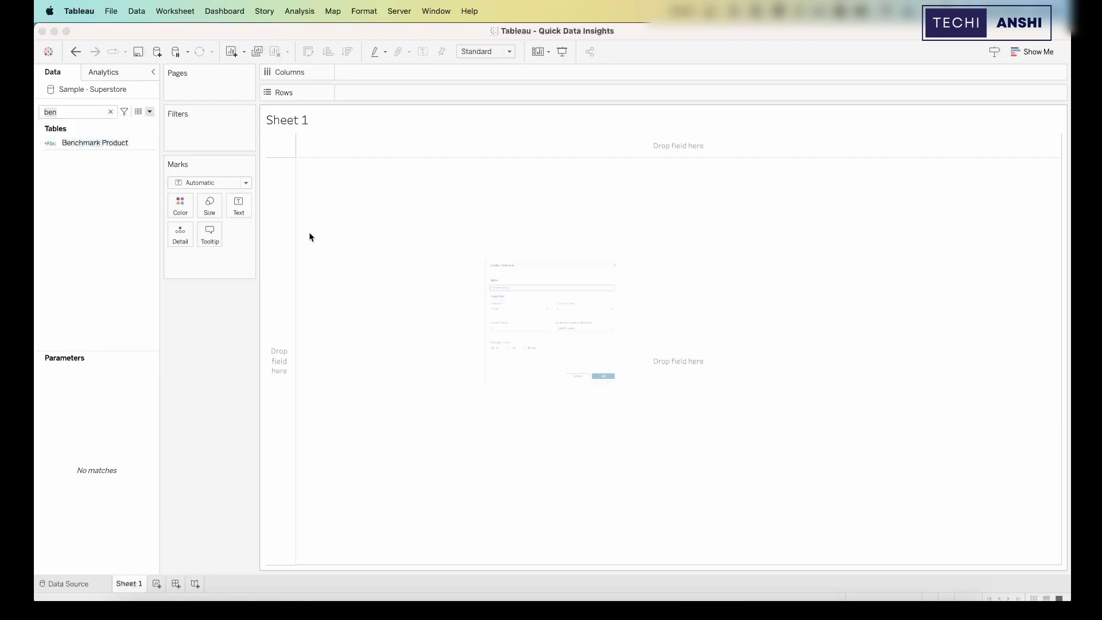
{"action": "key", "text": "super+a"}
{"action": "type", "text": "Benchmark with respect to"}
{"action": "left_click", "coordinate": [409, 290]}
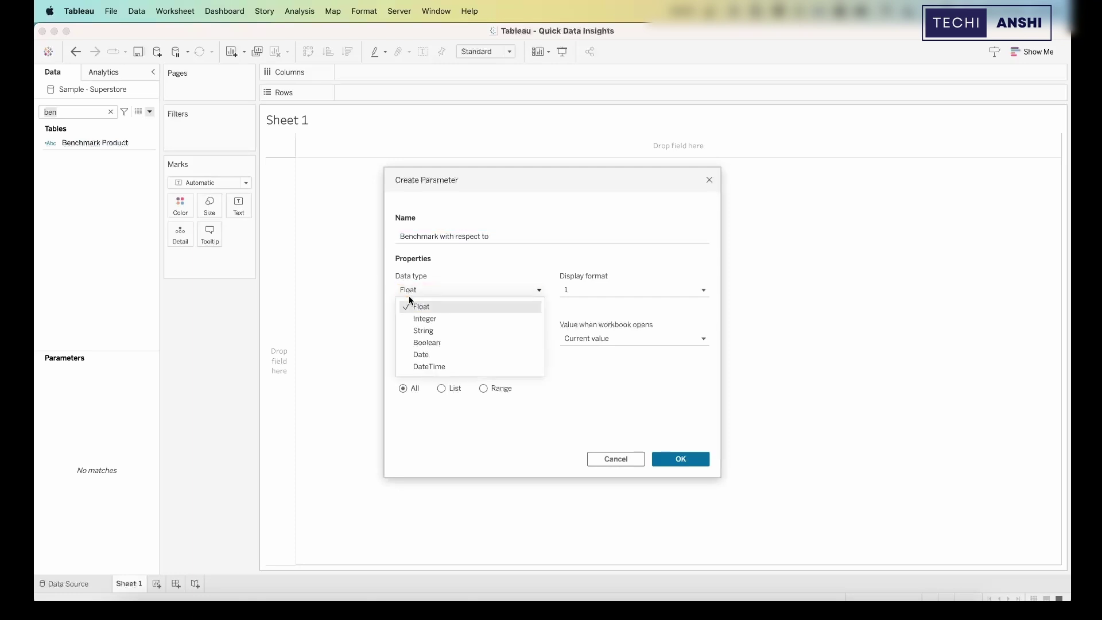
{"action": "left_click", "coordinate": [423, 331]}
Limit the parameter to a list of values loaded from Sub-Category when the workbook opens, and create it.
{"action": "left_click", "coordinate": [444, 388]}
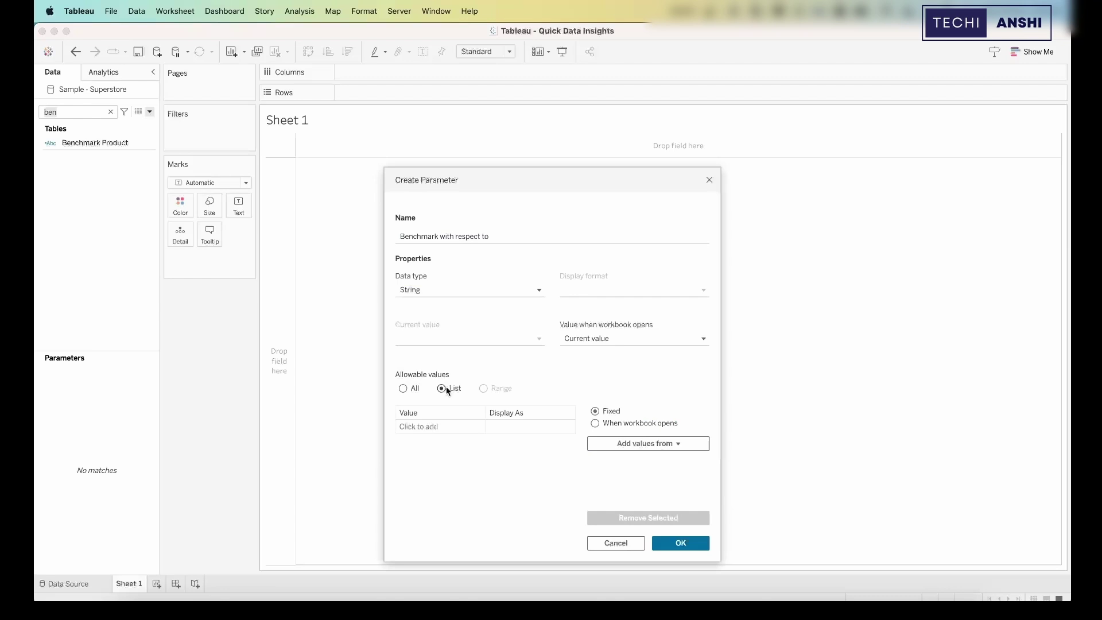
{"action": "left_click", "coordinate": [660, 421]}
{"action": "left_click", "coordinate": [654, 443]}
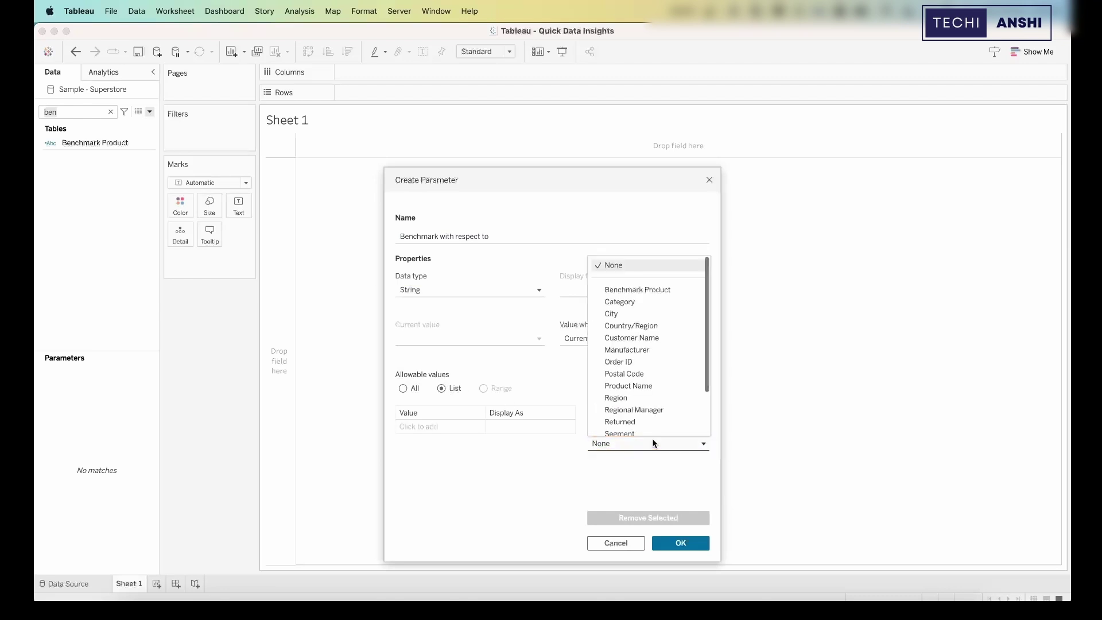
{"action": "scroll", "coordinate": [644, 422], "scroll_direction": "down", "scroll_amount": 3}
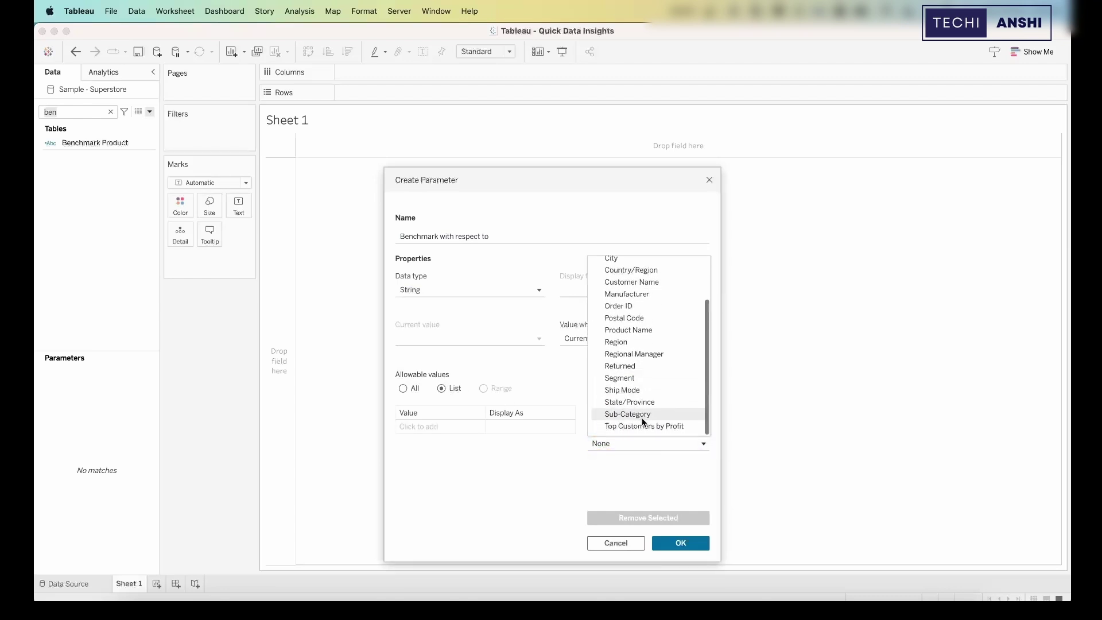
{"action": "left_click", "coordinate": [628, 414]}
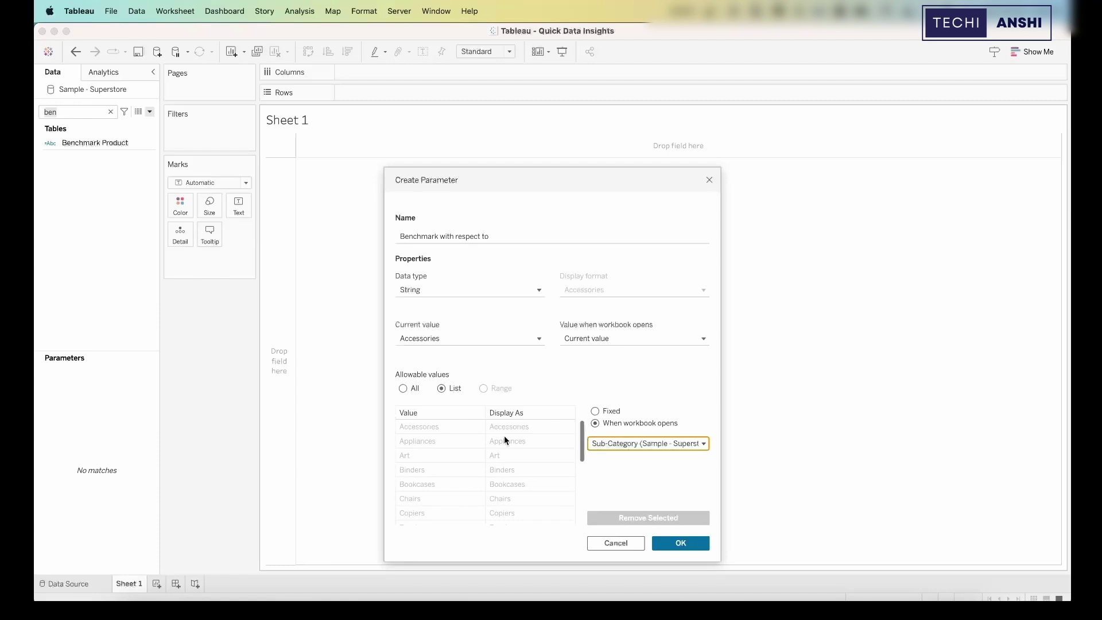
{"action": "left_click", "coordinate": [684, 542]}
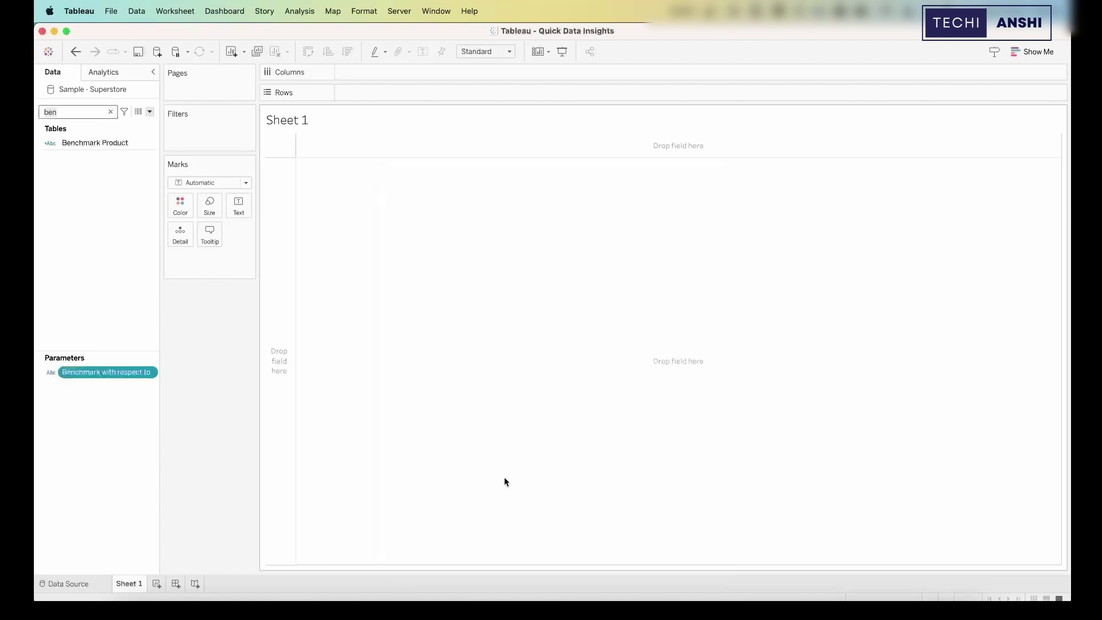
Show the "Benchmark with respect to" parameter control on Sheet 1 and look through its selectable values.
{"action": "right_click", "coordinate": [105, 376]}
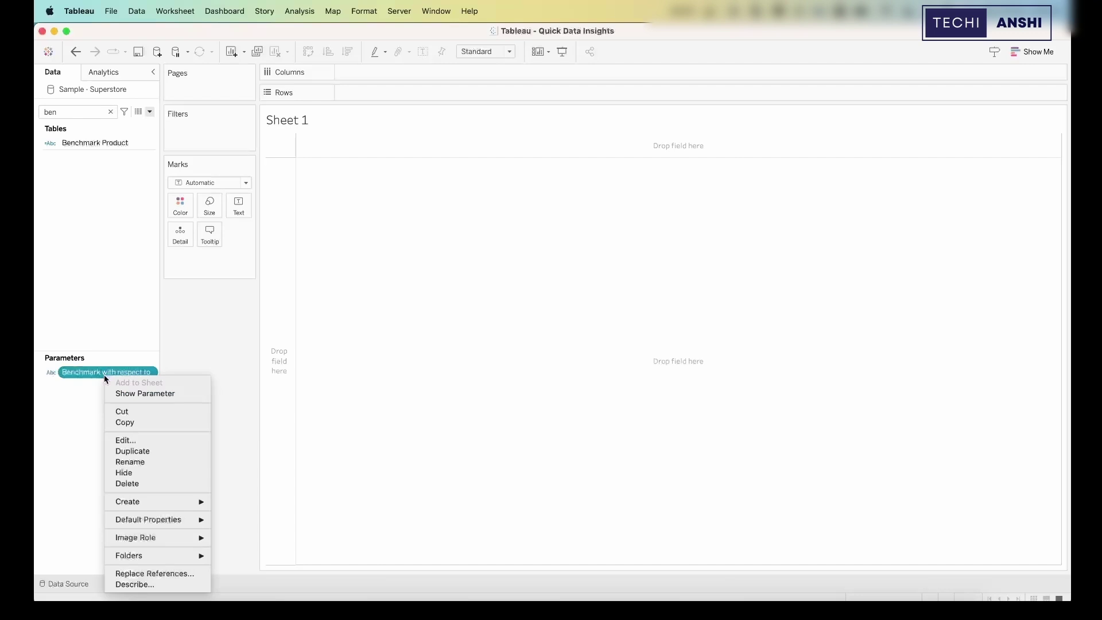
{"action": "left_click", "coordinate": [135, 395]}
{"action": "left_click", "coordinate": [1003, 133]}
{"action": "left_click", "coordinate": [1009, 350]}
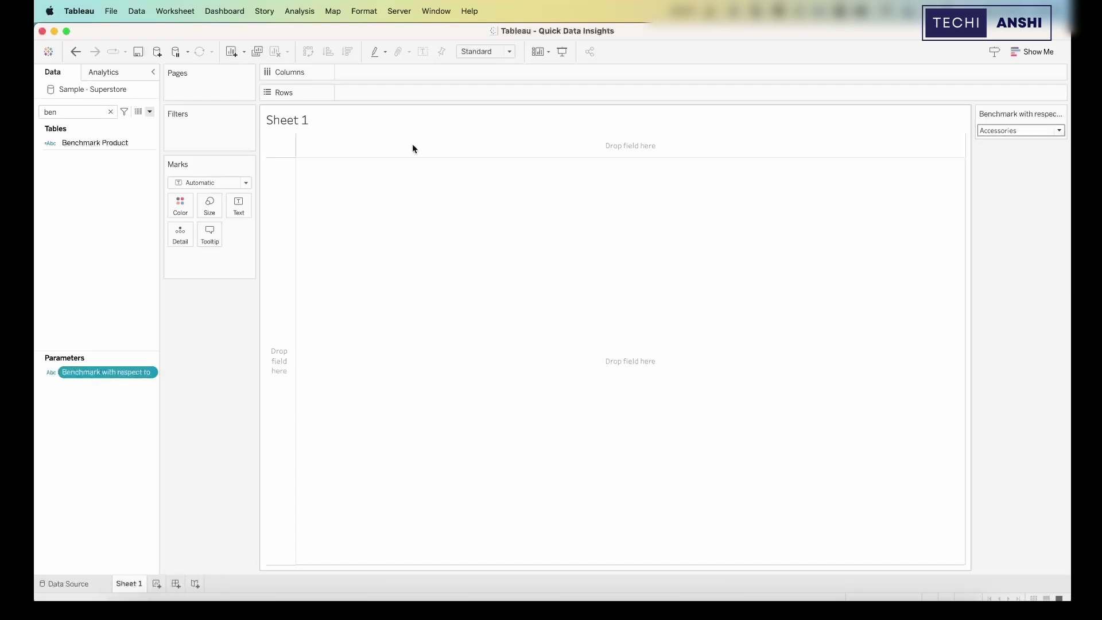
Edit the Benchmark Product calculation, replacing its formula with the opening {FIXED : SUM().
{"action": "right_click", "coordinate": [119, 141]}
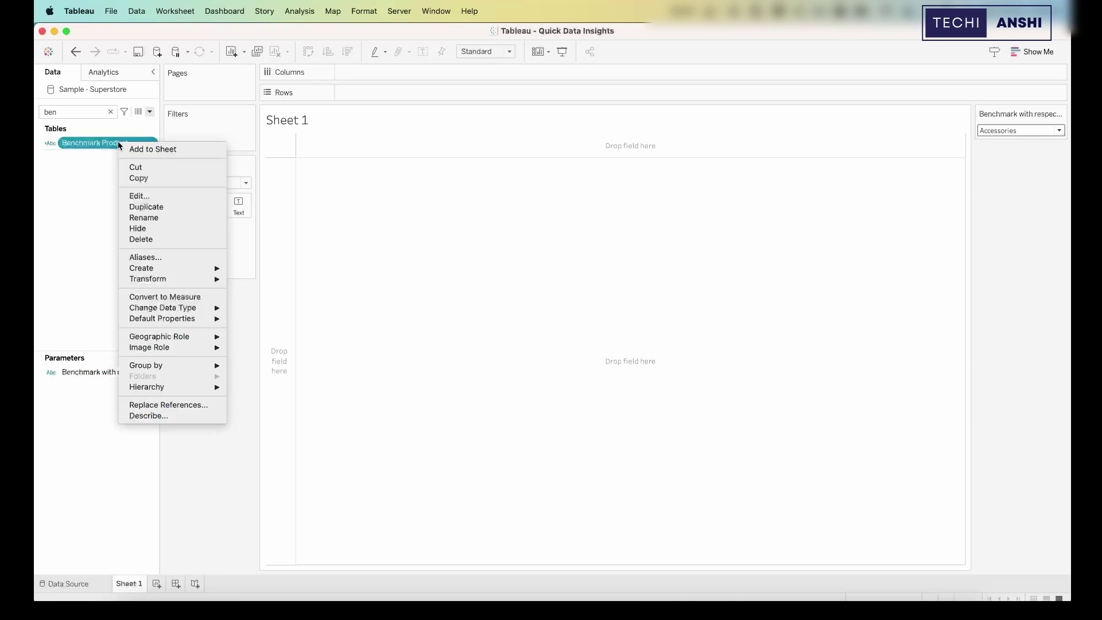
{"action": "left_click", "coordinate": [143, 197]}
{"action": "key", "text": "BackSpace"}
{"action": "key", "text": "BackSpace"}
{"action": "type", "text": "{Fix"}
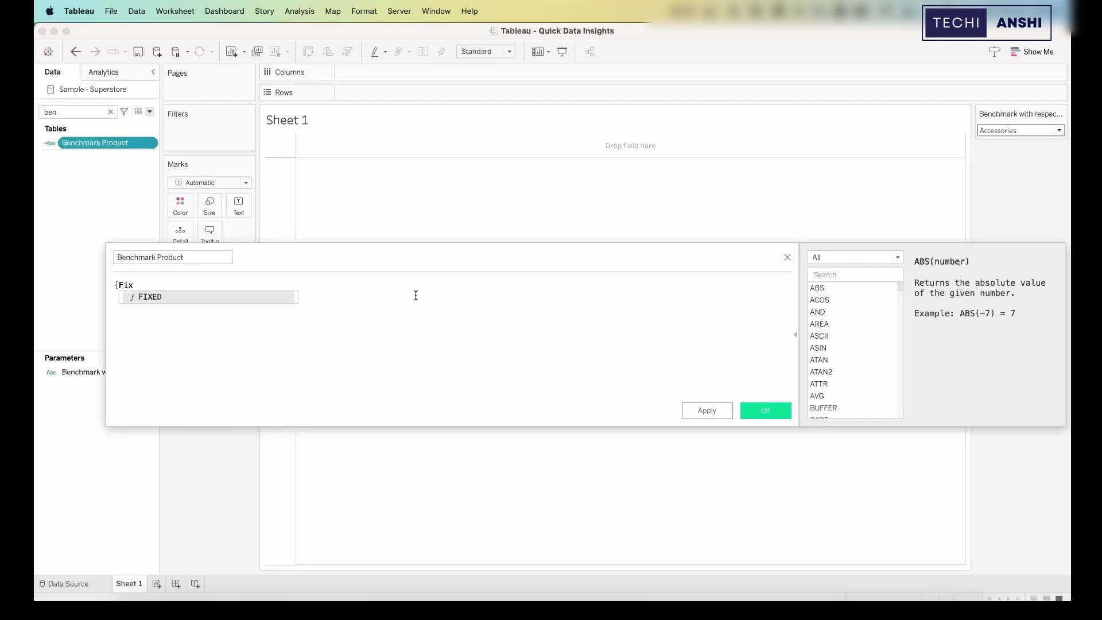
{"action": "key", "text": "Return"}
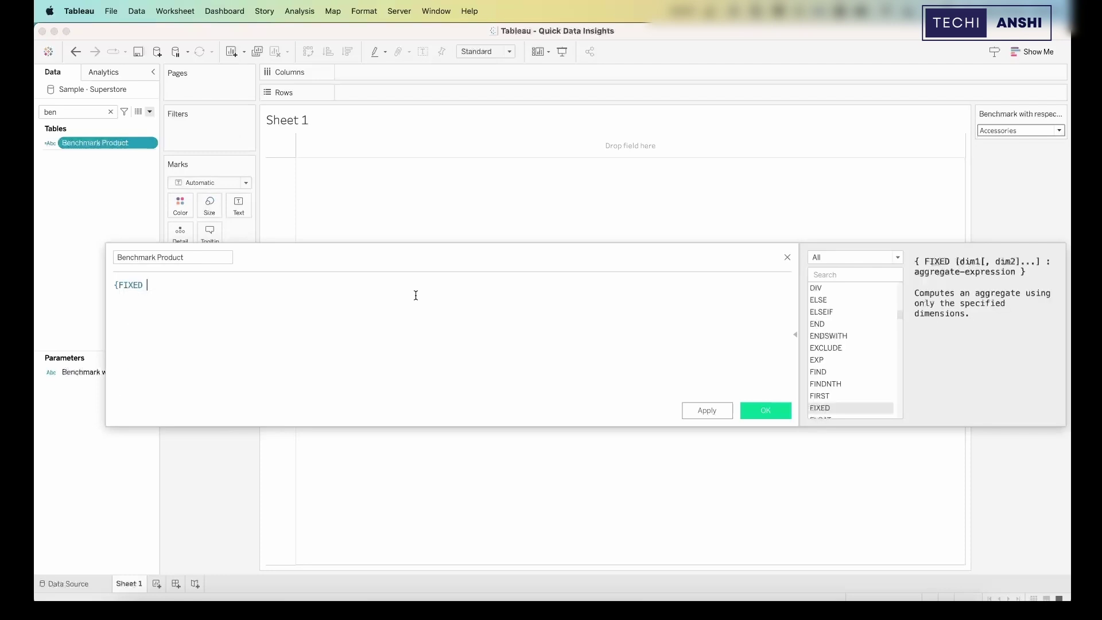
{"action": "type", "text": ": SUM"}
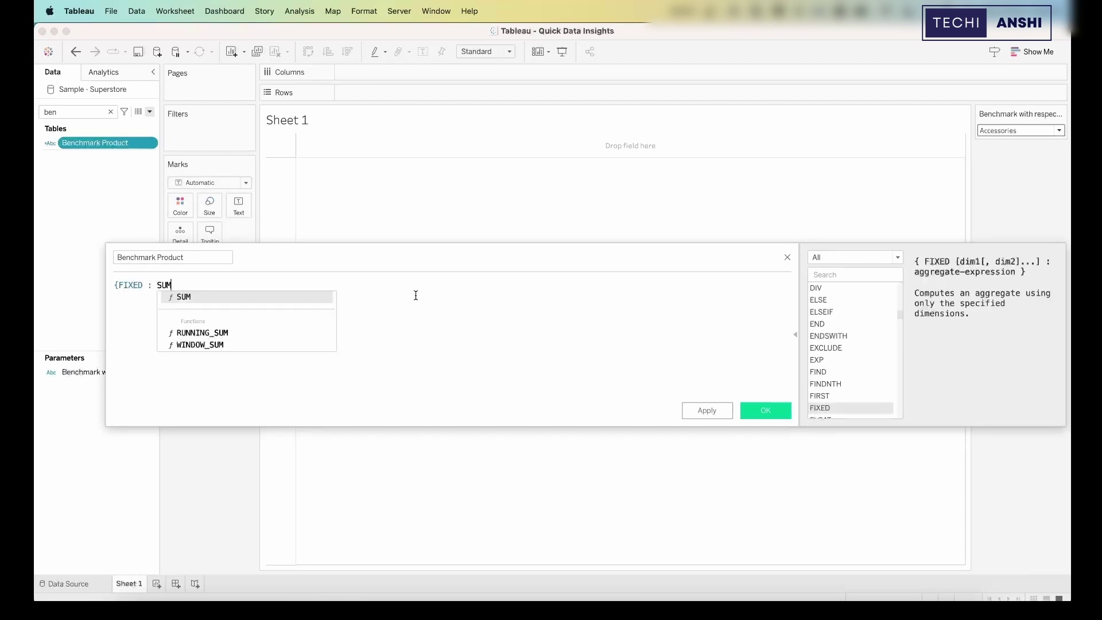
{"action": "key", "text": "Return"}
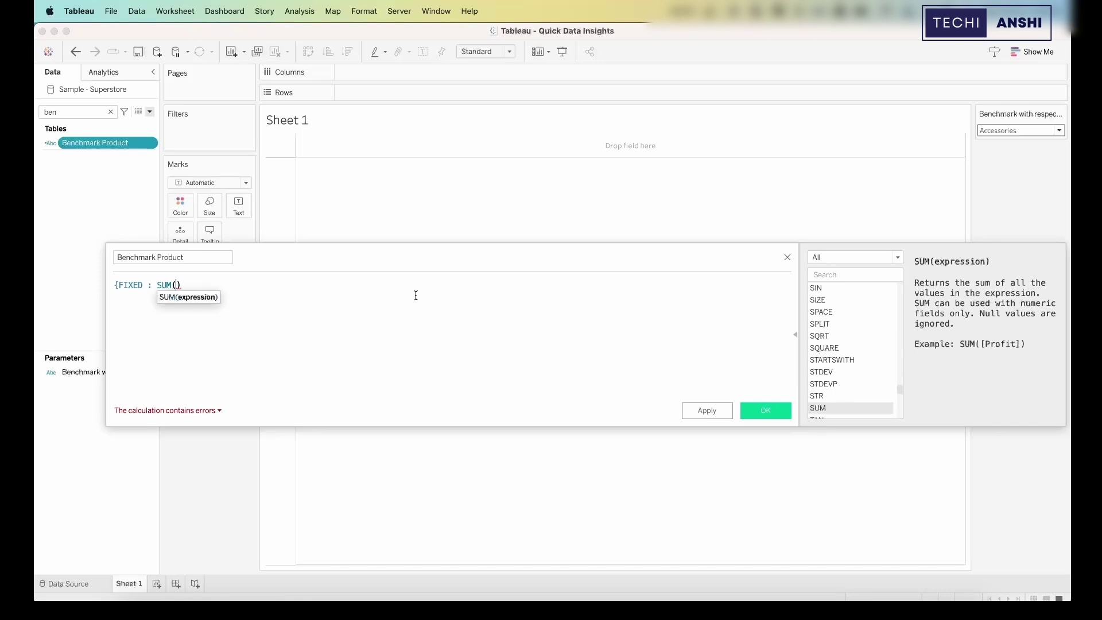
Add the condition IF [Sub-Category]=[Benchmark with respect to] inside the SUM, using the parameter as the comparison value.
{"action": "type", "text": "IF [S"}
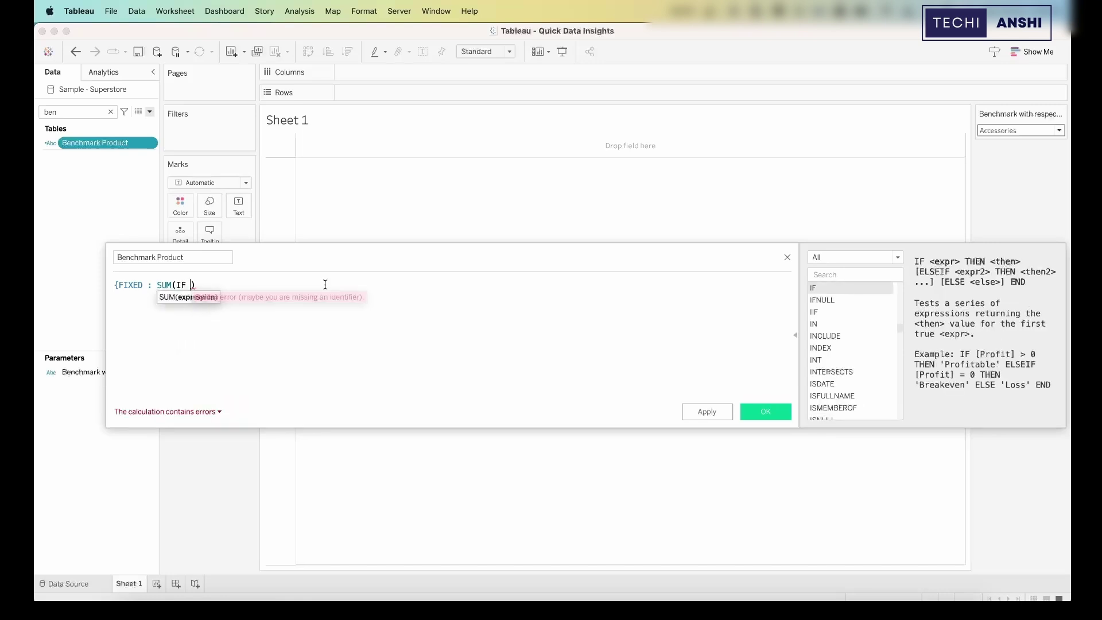
{"action": "type", "text": "ub"}
{"action": "key", "text": "Return"}
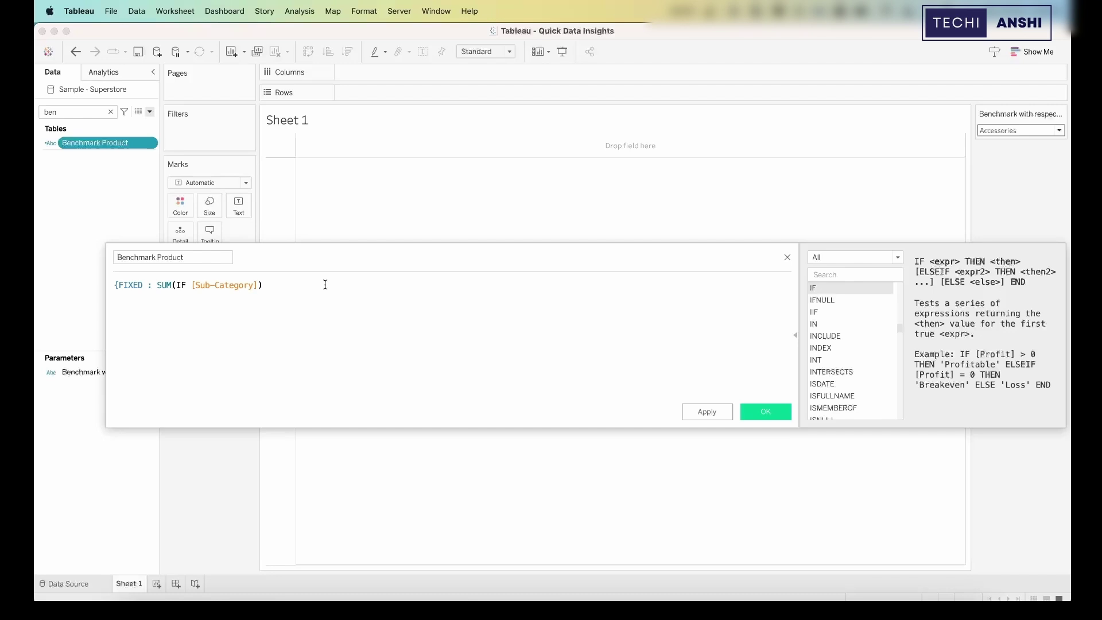
{"action": "type", "text": "="}
{"action": "left_click_drag", "start_coordinate": [70, 377], "coordinate": [267, 309]}
{"action": "left_click", "coordinate": [259, 285]}
{"action": "key", "text": "BackSpace"}
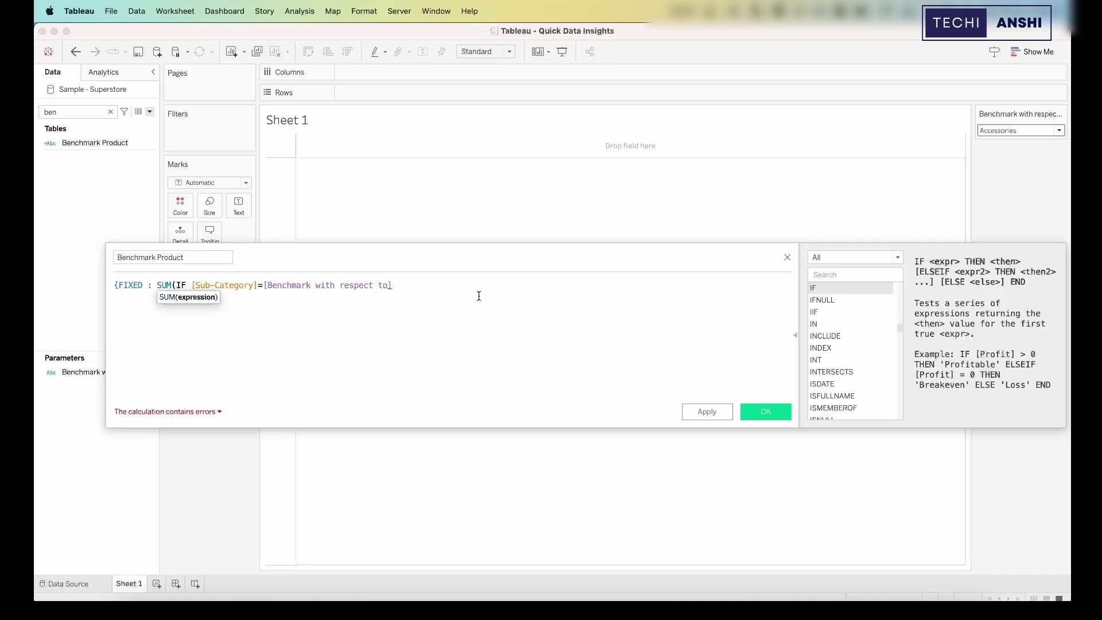
Complete the Benchmark Product formula with THEN [Sales] END )}.
{"action": "type", "text": "THEN "}
{"action": "type", "text": "[Sa"}
{"action": "key", "text": "Return"}
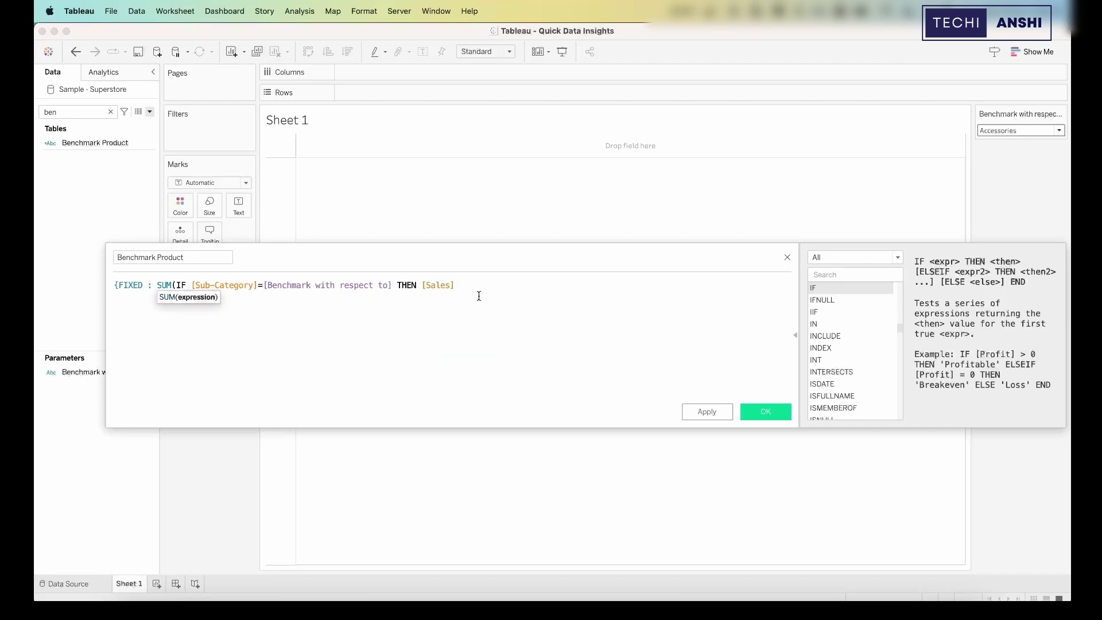
{"action": "type", "text": "END )}"}
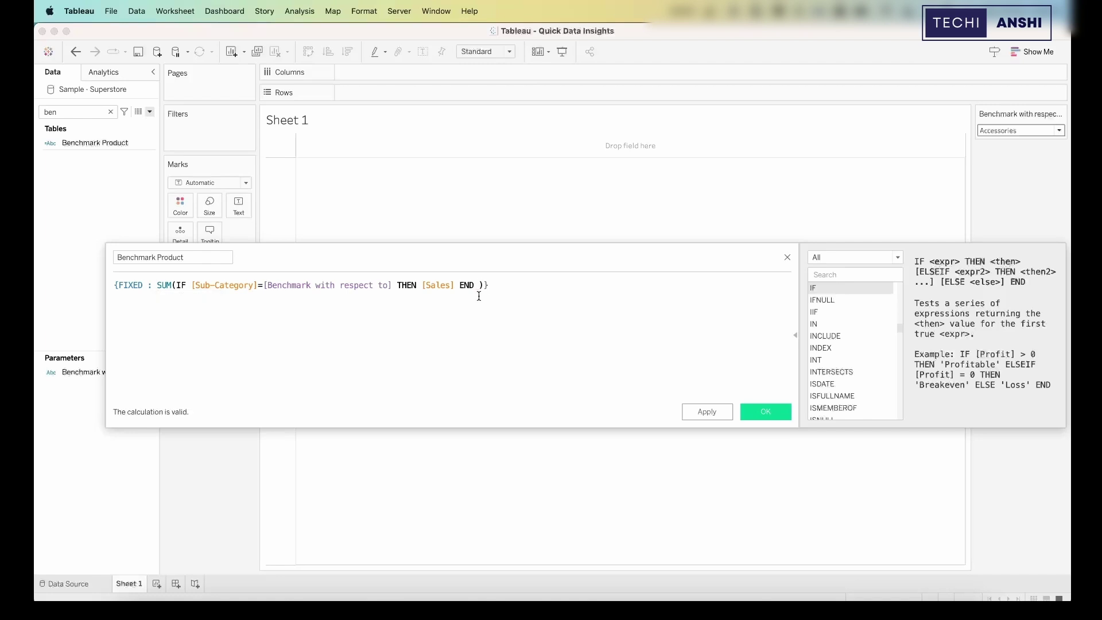
Save the Benchmark Product calculation and place the field on Rows in Sheet 1.
{"action": "left_click_drag", "start_coordinate": [191, 285], "coordinate": [258, 285]}
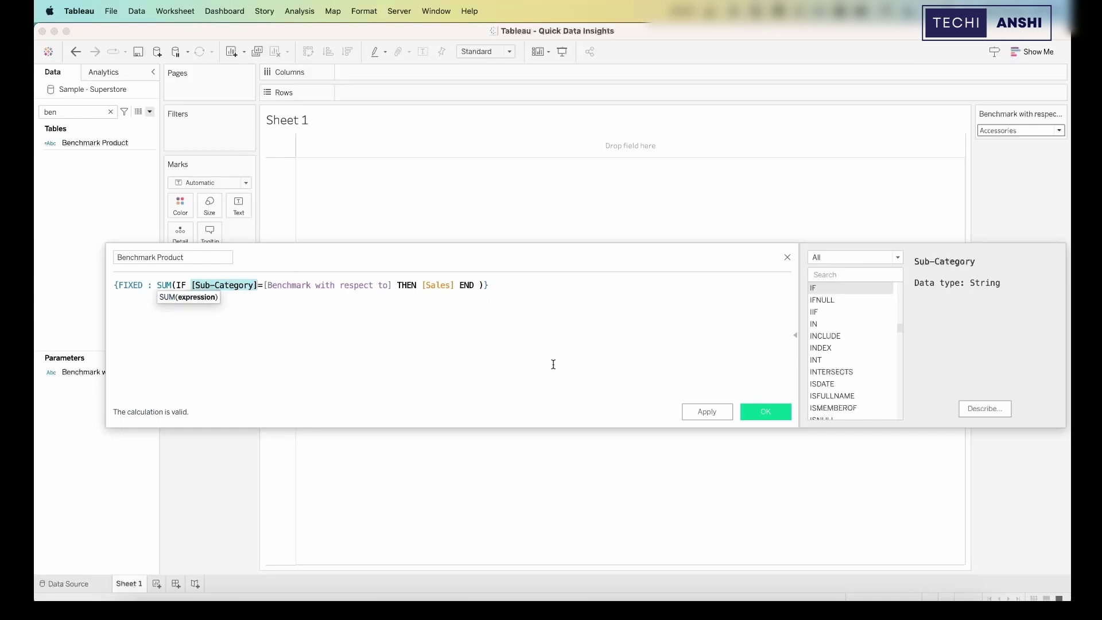
{"action": "left_click", "coordinate": [760, 412]}
{"action": "left_click_drag", "start_coordinate": [92, 142], "coordinate": [358, 101]}
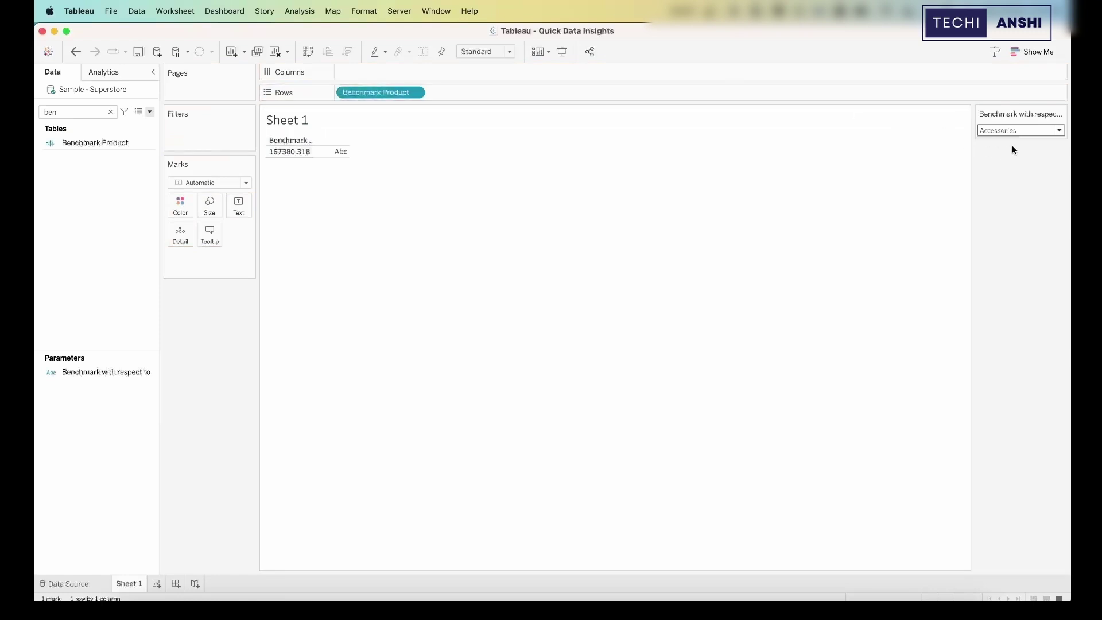
Add a second worksheet showing Sales as text for each Sub-Category on Rows.
{"action": "left_click", "coordinate": [156, 583]}
{"action": "double_click", "coordinate": [81, 112]}
{"action": "type", "text": "su"}
{"action": "left_click_drag", "start_coordinate": [108, 177], "coordinate": [371, 94]}
{"action": "double_click", "coordinate": [78, 113]}
{"action": "type", "text": "sa"}
{"action": "left_click_drag", "start_coordinate": [80, 164], "coordinate": [238, 203]}
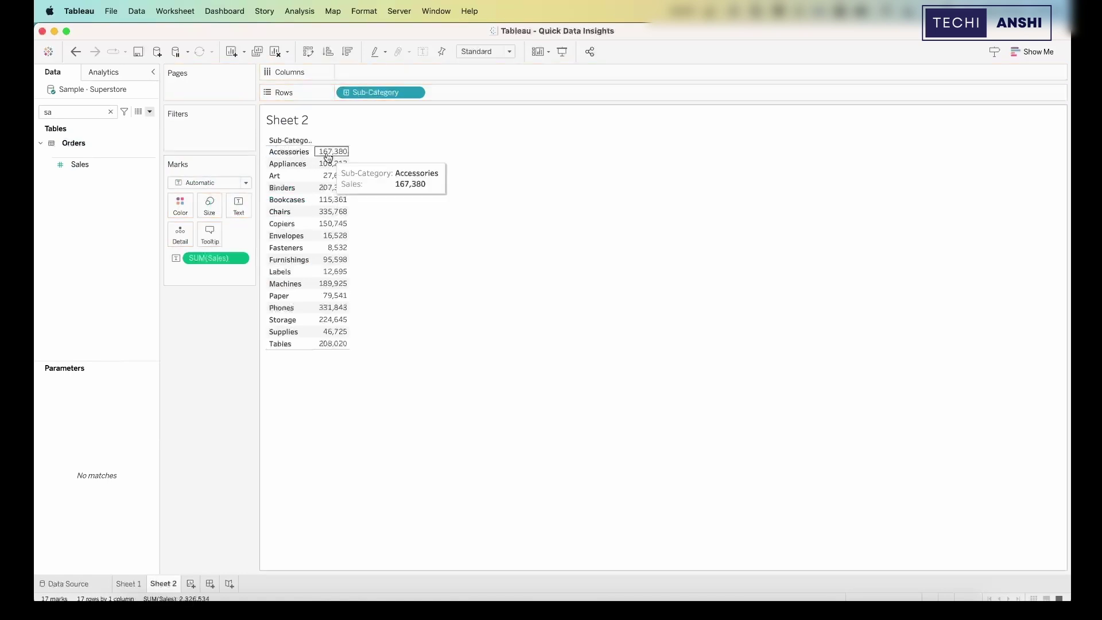
Return to Sheet 1, clear the field search and start a calculated field named "Sales vs Benchmark Sales".
{"action": "left_click", "coordinate": [129, 584]}
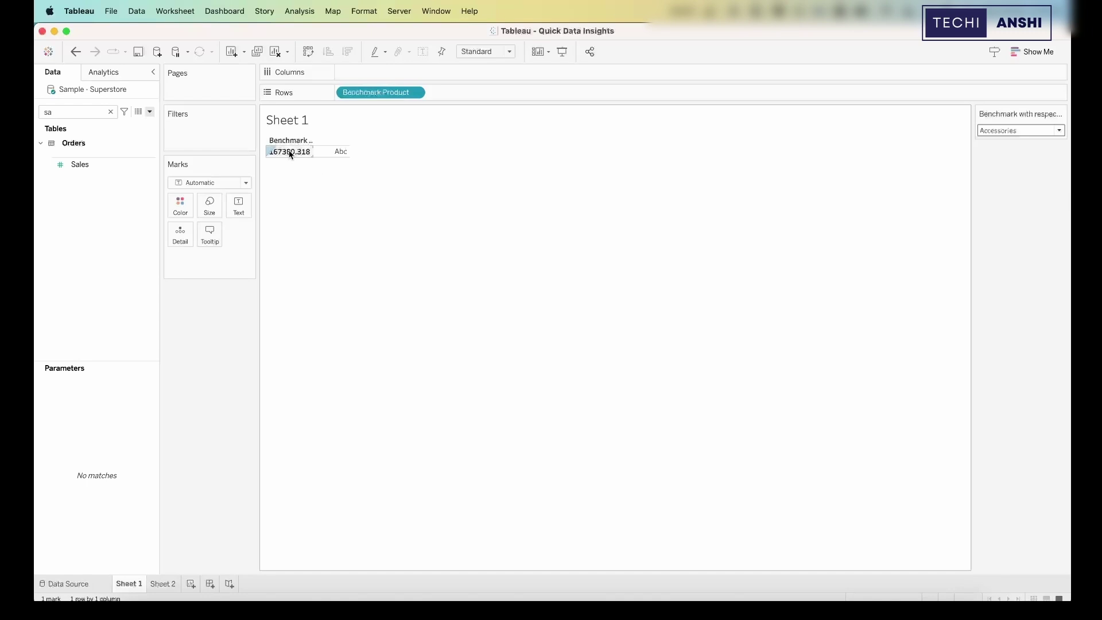
{"action": "left_click", "coordinate": [111, 111]}
{"action": "left_click", "coordinate": [149, 111]}
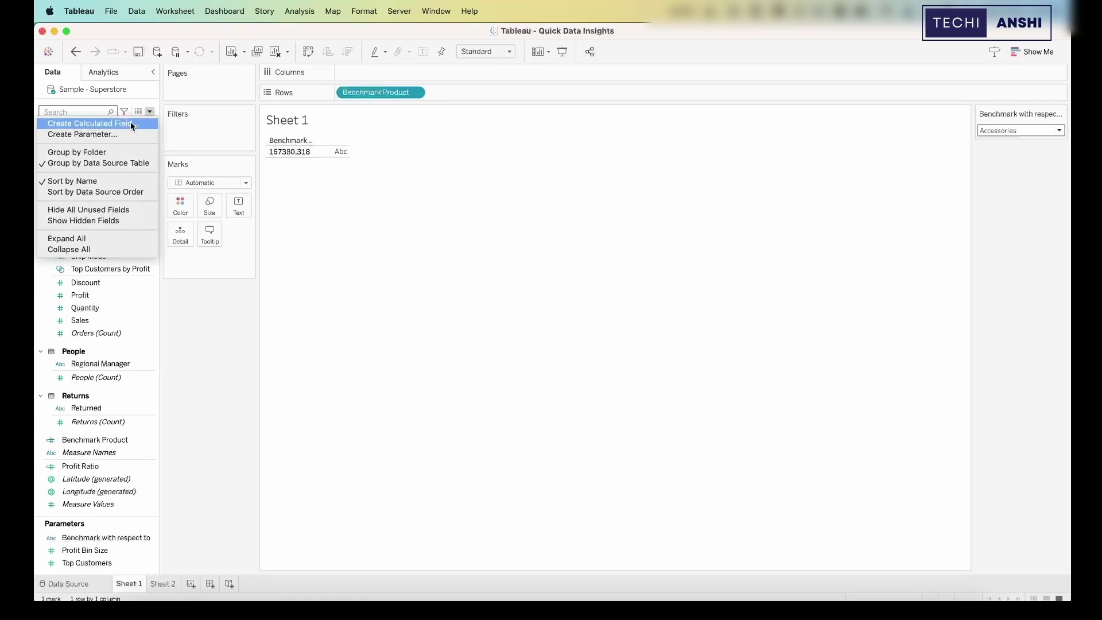
{"action": "left_click", "coordinate": [130, 122]}
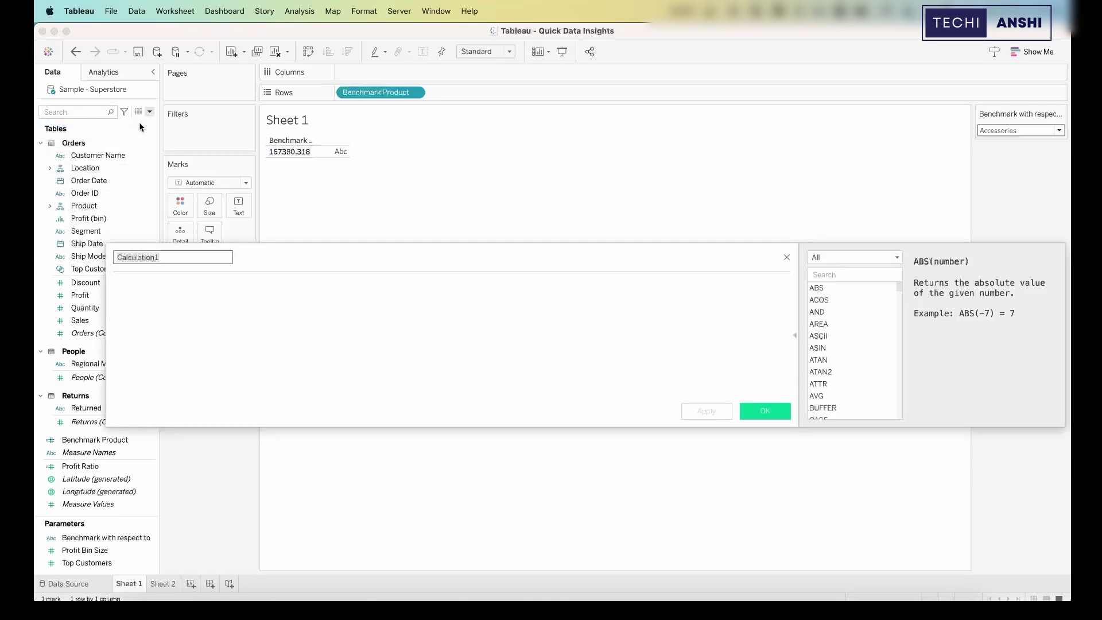
{"action": "type", "text": "Sales v"}
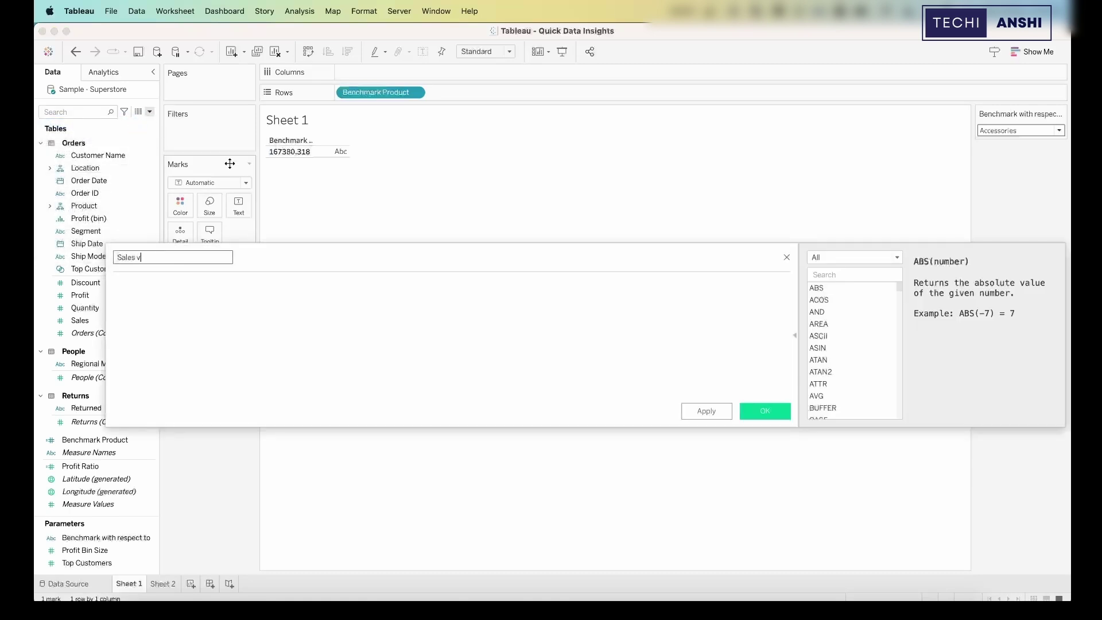
{"action": "type", "text": "s Benchmark Sales"}
{"action": "key", "text": "Tab"}
Enter the formula SUM([Sales])/Sum([Benchmark Product])-1 for Sales vs Benchmark Sales and save the calculation.
{"action": "type", "text": "SUM(Sale"}
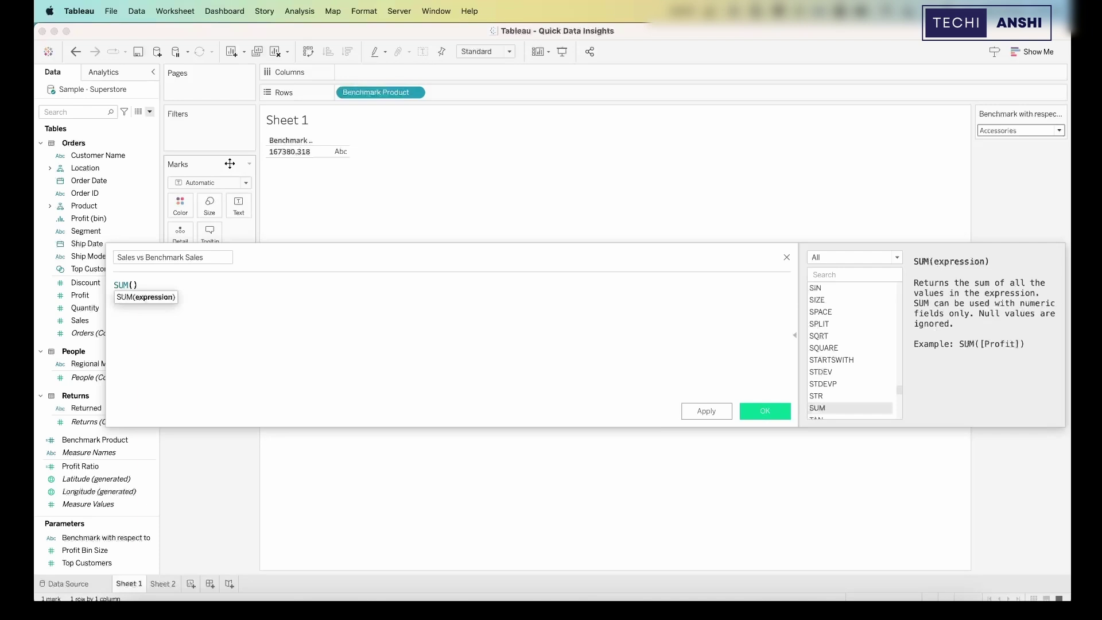
{"action": "key", "text": "Return"}
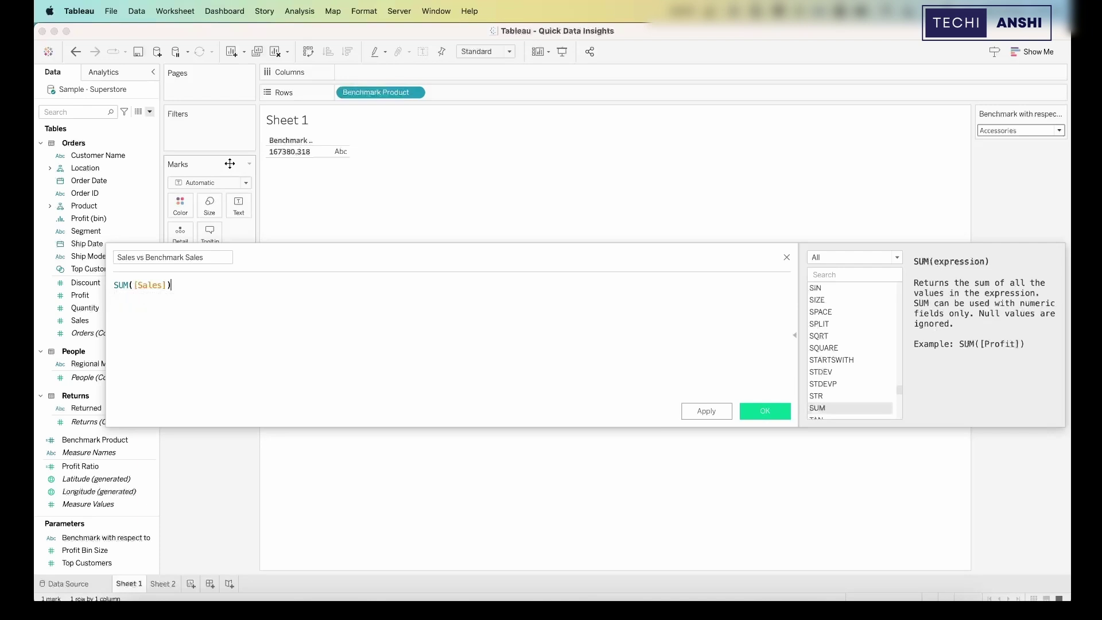
{"action": "type", "text": "/S"}
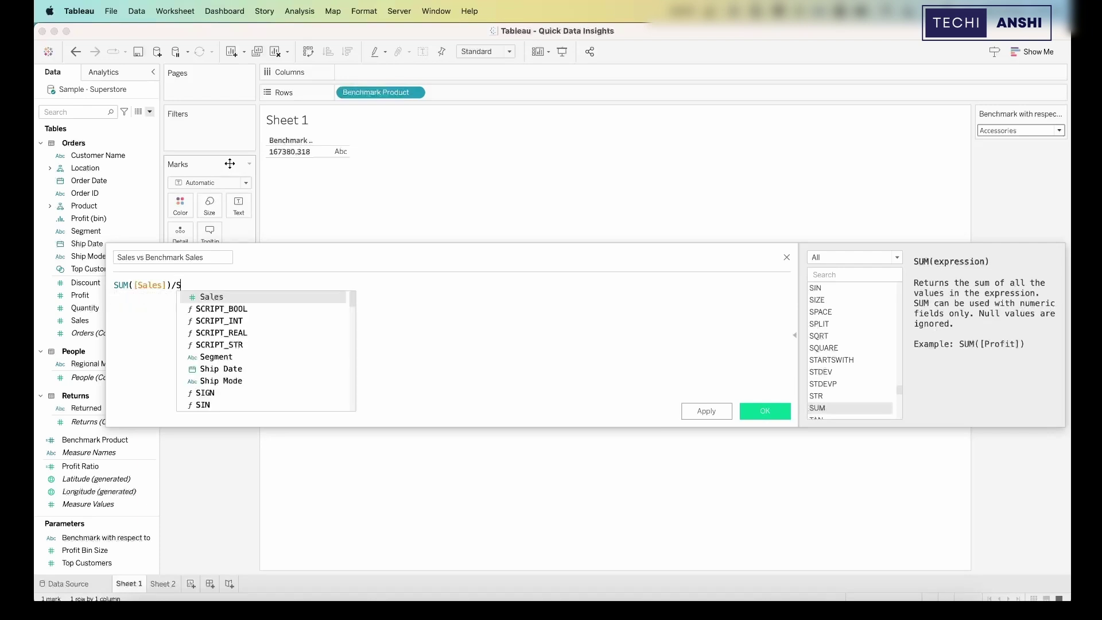
{"action": "type", "text": "um(Ben"}
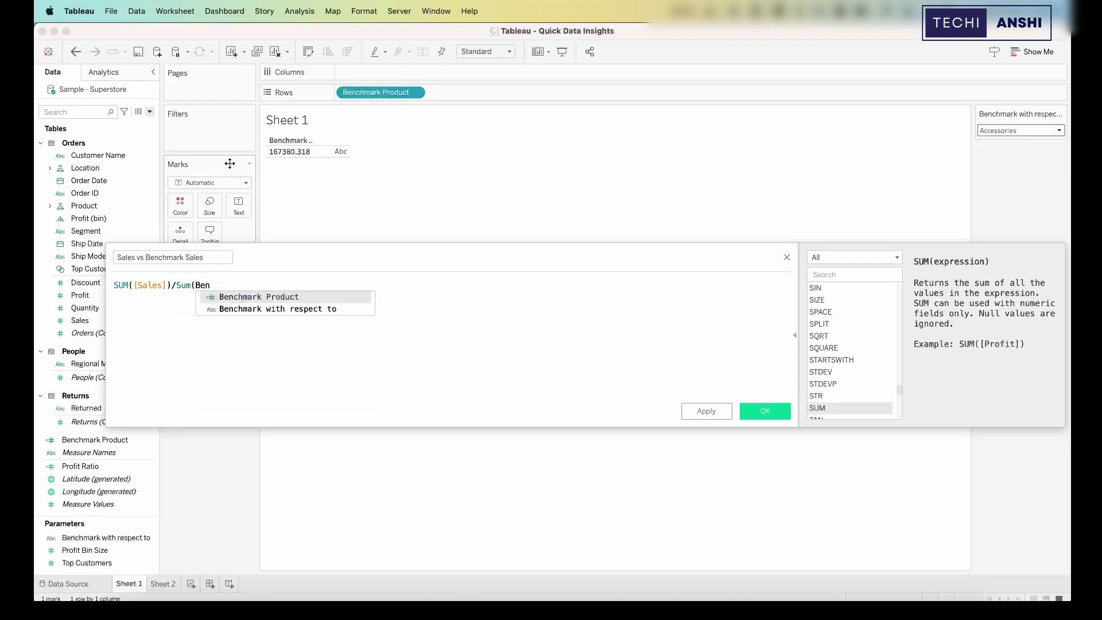
{"action": "key", "text": "Return"}
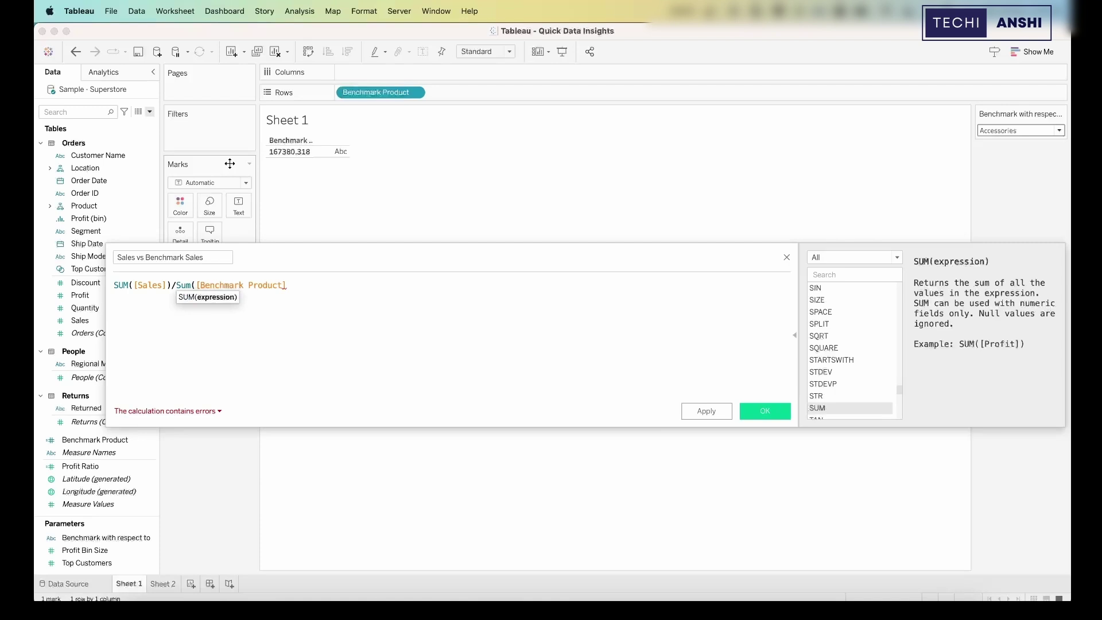
{"action": "type", "text": ")"}
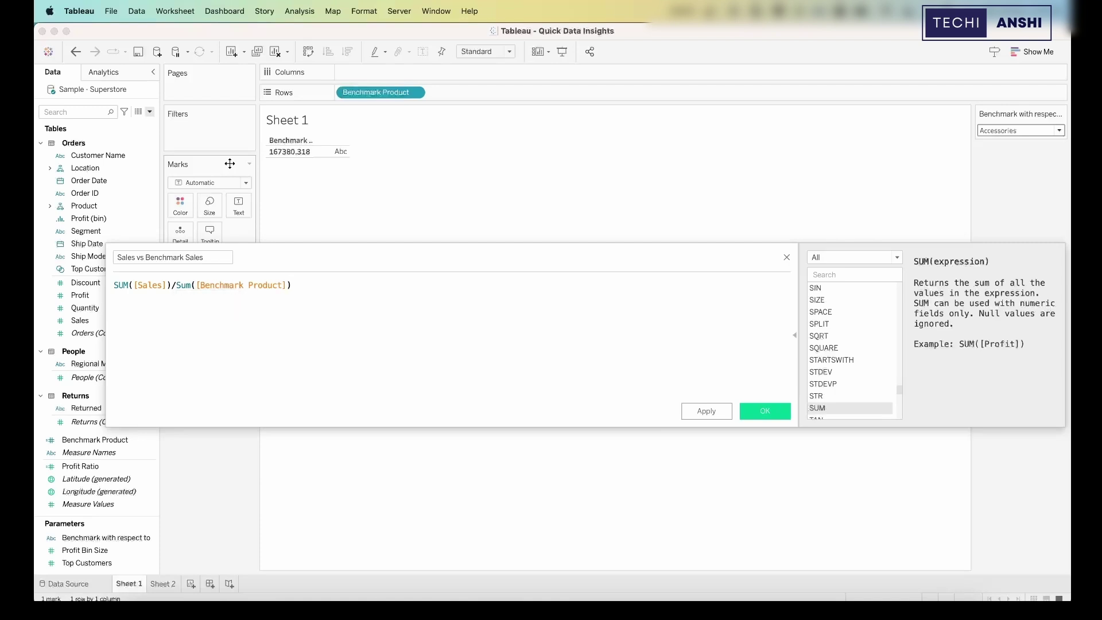
{"action": "type", "text": "-1"}
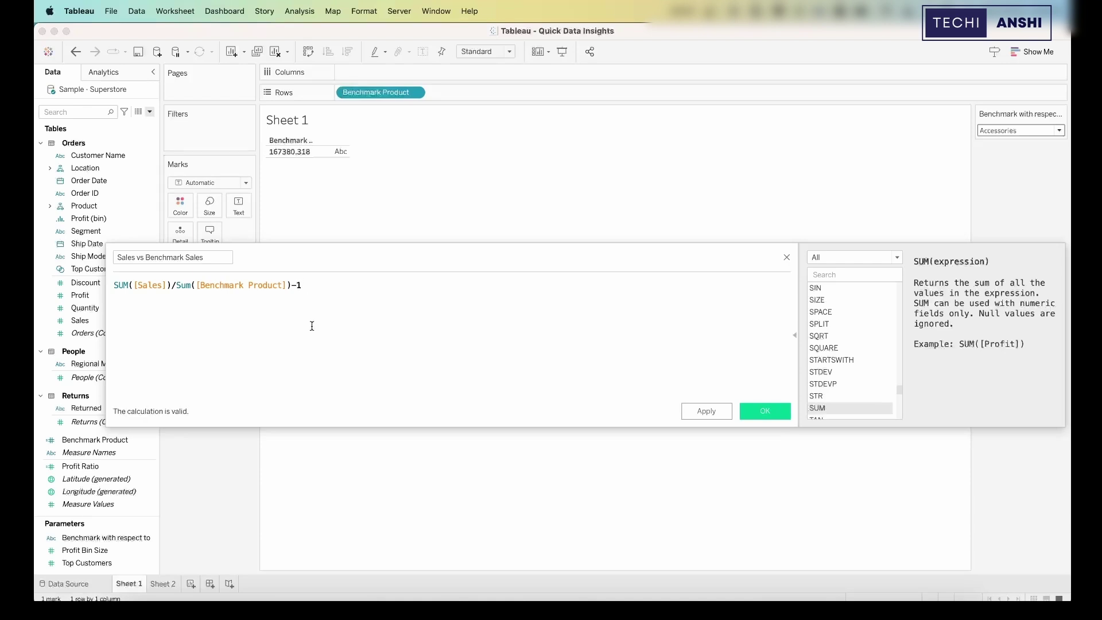
{"action": "left_click", "coordinate": [746, 414]}
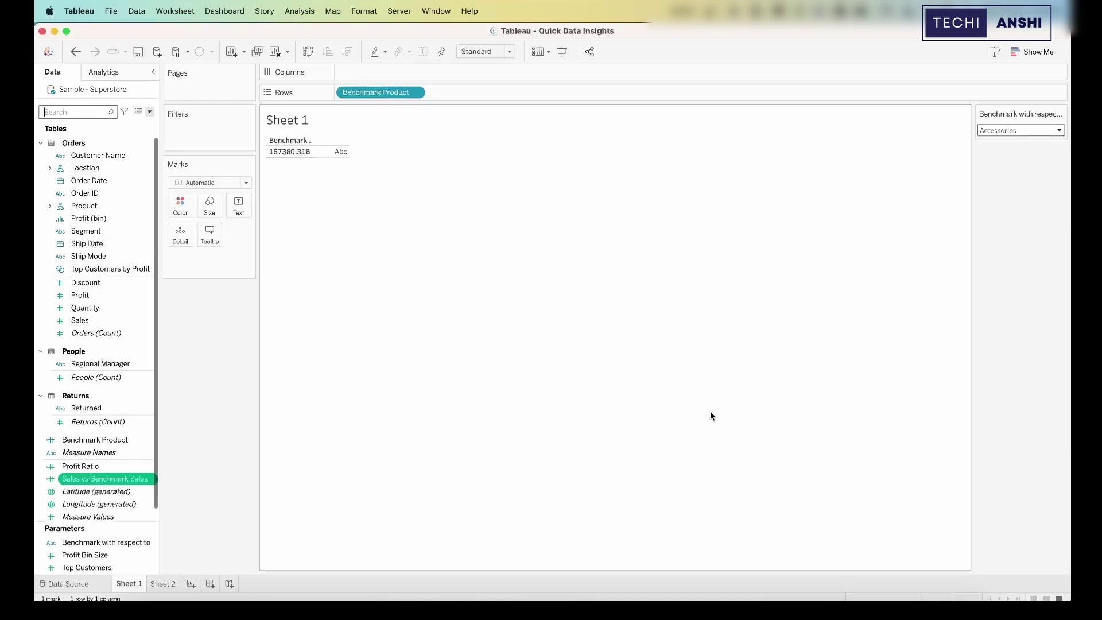
Find the Sales vs Benchmark Sales field and set its default number format to Percentage with one decimal place.
{"action": "left_click", "coordinate": [76, 113]}
{"action": "type", "text": "be"}
{"action": "right_click", "coordinate": [102, 156]}
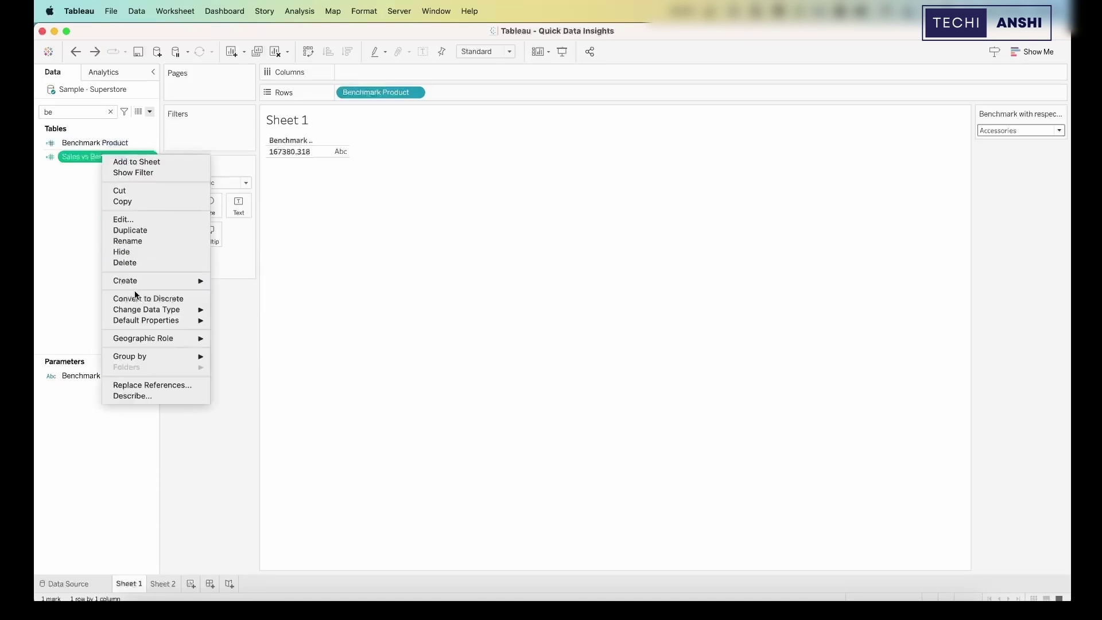
{"action": "mouse_move", "coordinate": [141, 320]}
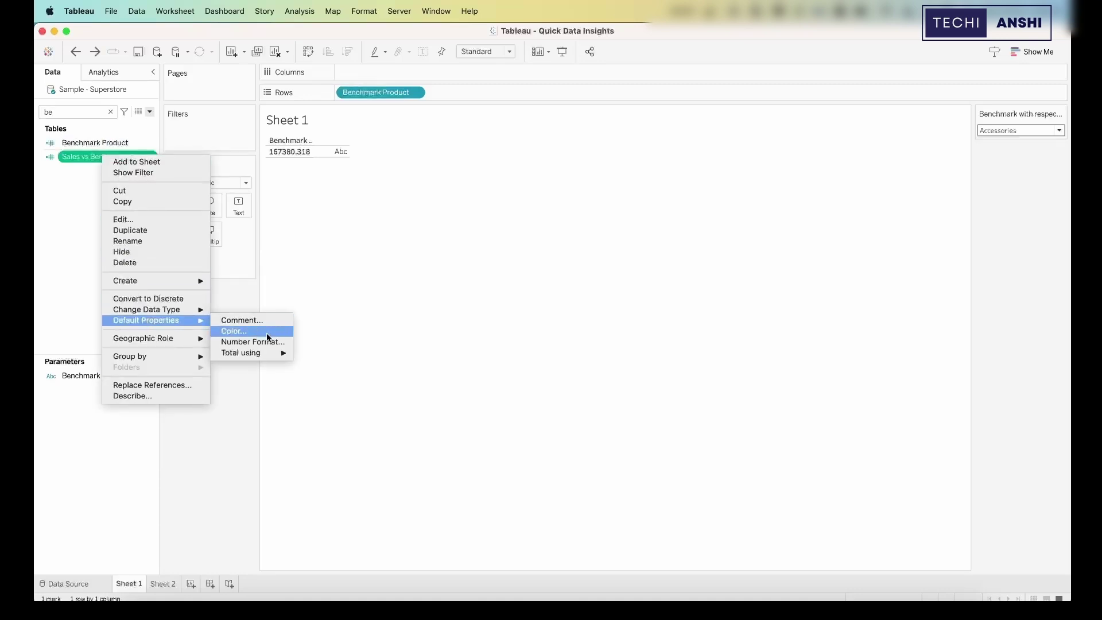
{"action": "left_click", "coordinate": [256, 341]}
{"action": "left_click", "coordinate": [459, 309]}
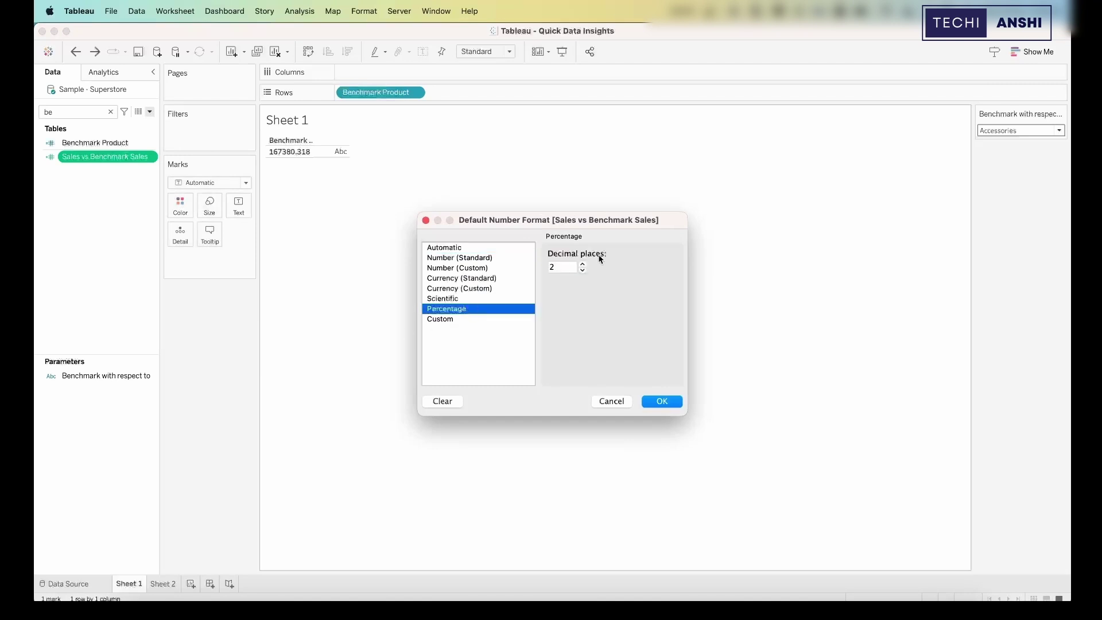
{"action": "left_click", "coordinate": [666, 403]}
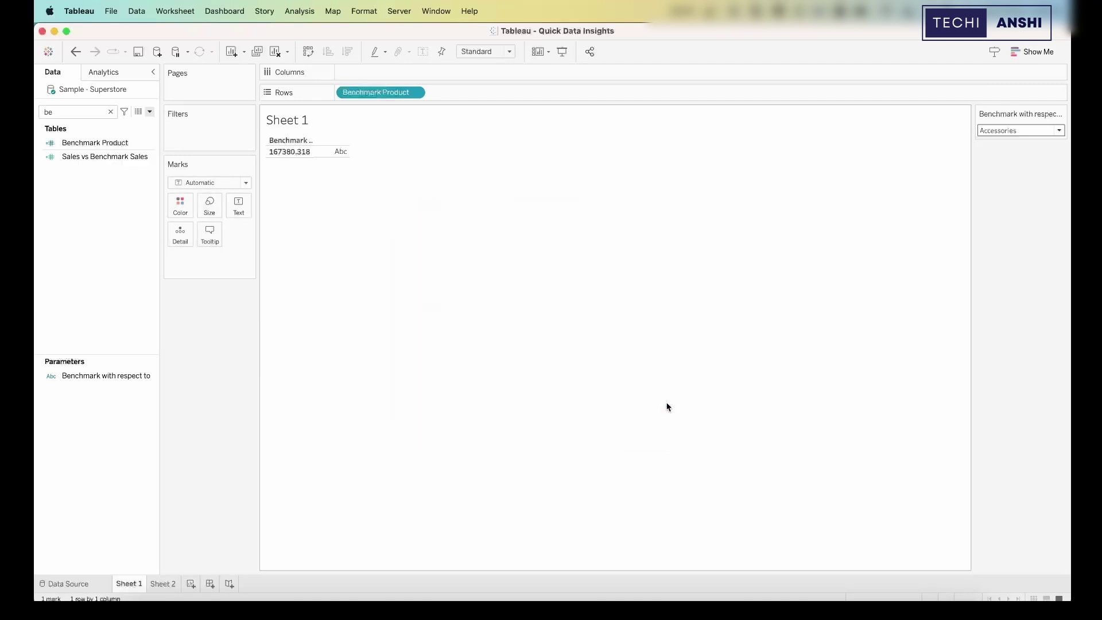
Start a new calculated field named "Better vs Worst".
{"action": "left_click", "coordinate": [150, 112]}
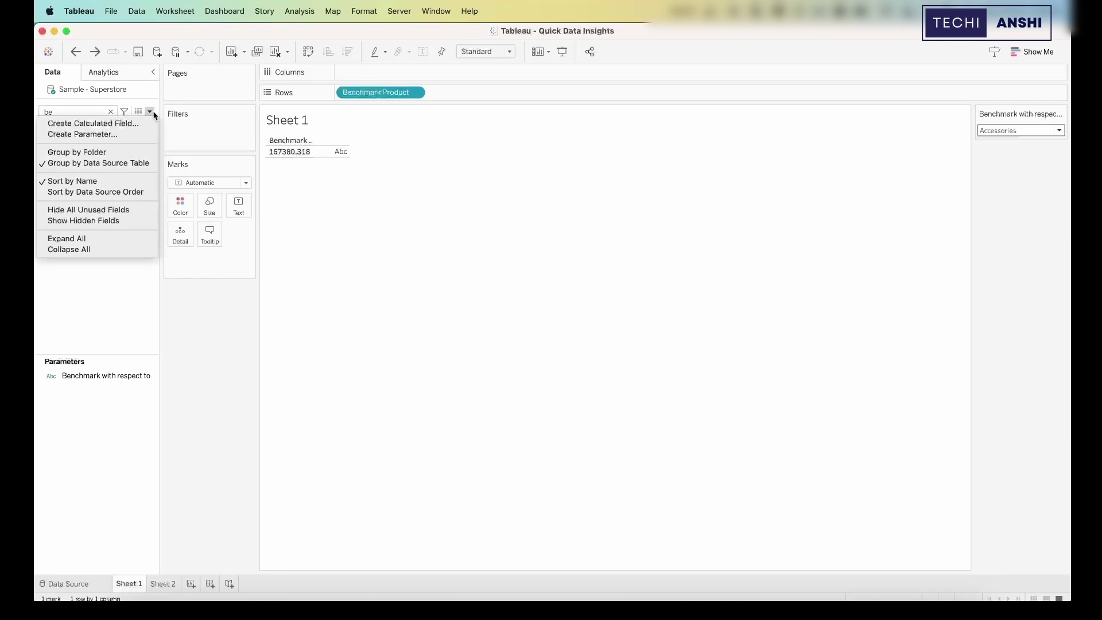
{"action": "left_click", "coordinate": [119, 124]}
{"action": "key", "text": "BackSpace"}
{"action": "type", "text": "Better vs Worst"}
{"action": "key", "text": "Tab"}
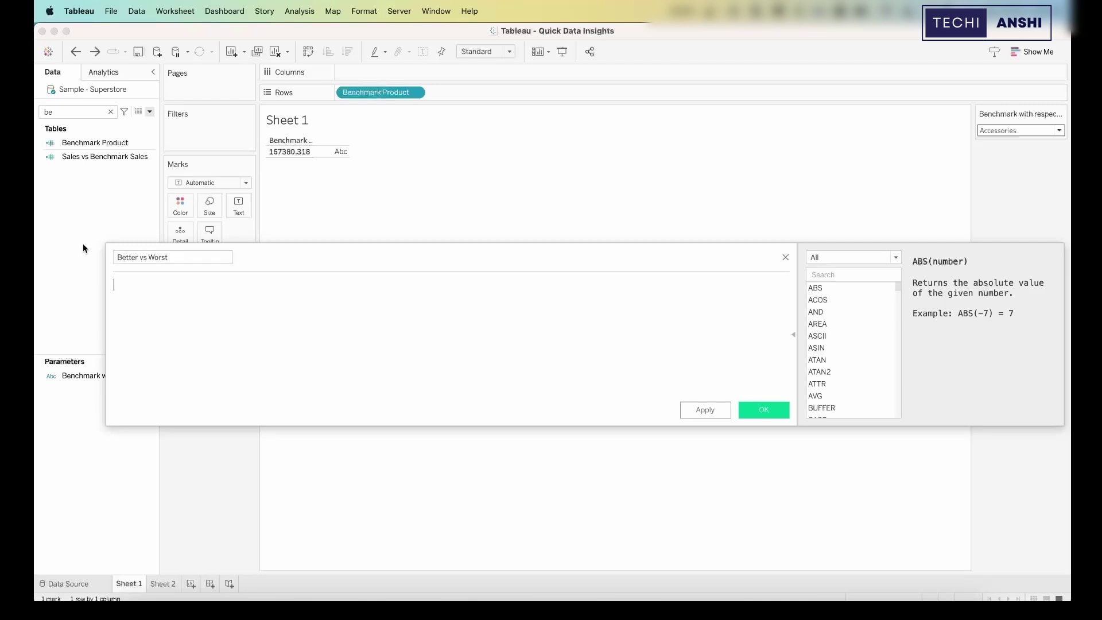
Enter the formula IF [Sales vs Benchmark Sales]>0 THEN "Better" ELSE "Worse" END and save the calculation.
{"action": "type", "text": "IF"}
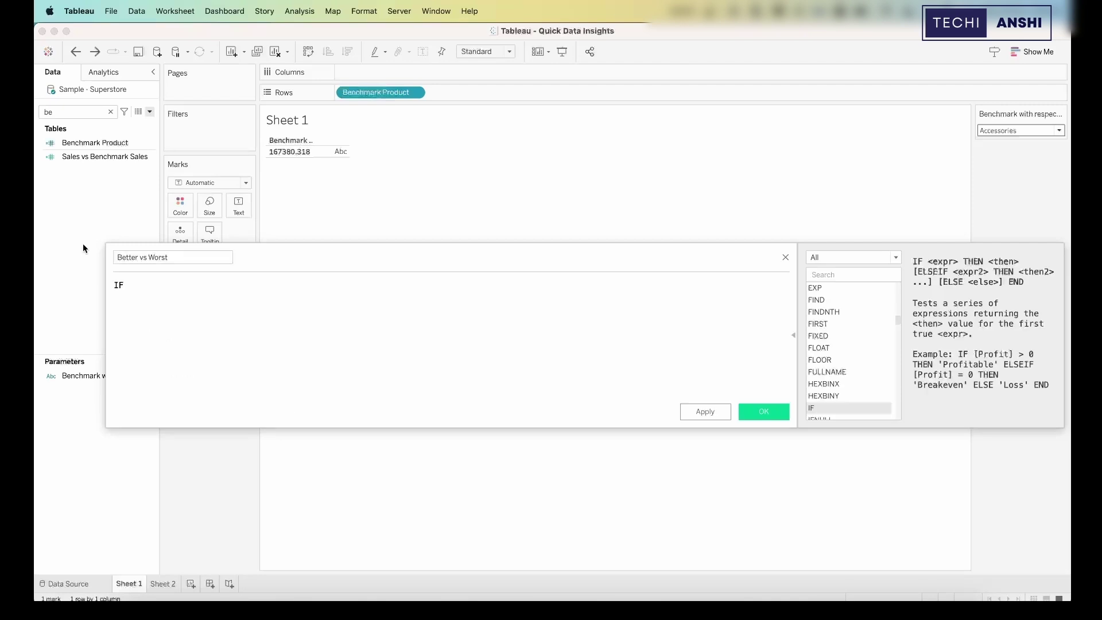
{"action": "type", "text": " sal"}
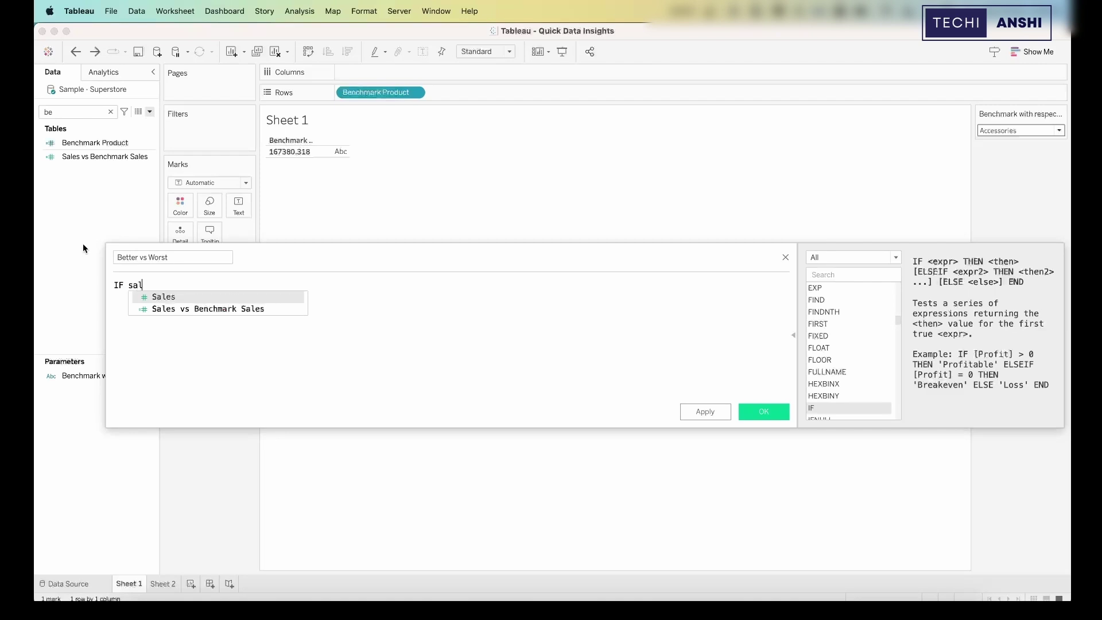
{"action": "key", "text": "Down"}
{"action": "key", "text": "Return"}
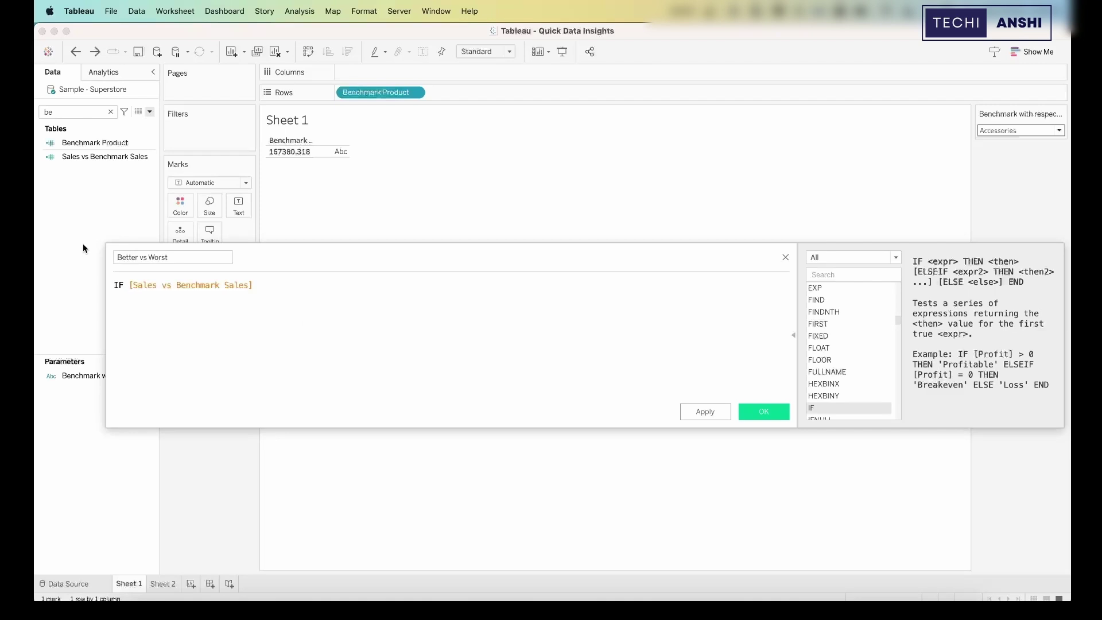
{"action": "type", "text": ">0 THEN \"Better\" ELSE \"Worse\""}
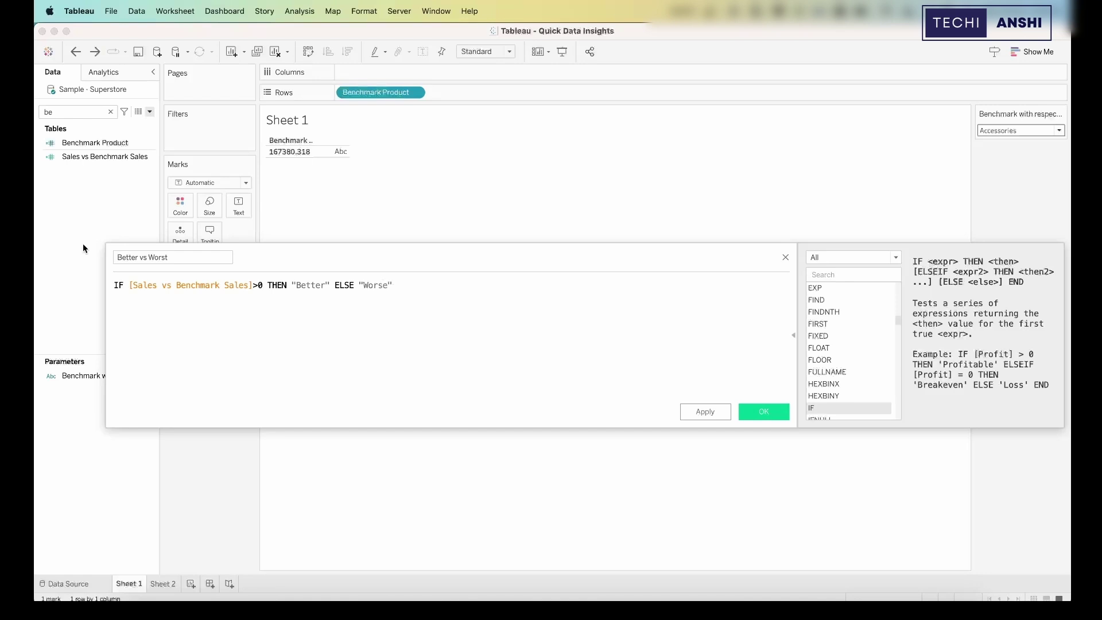
{"action": "type", "text": " END"}
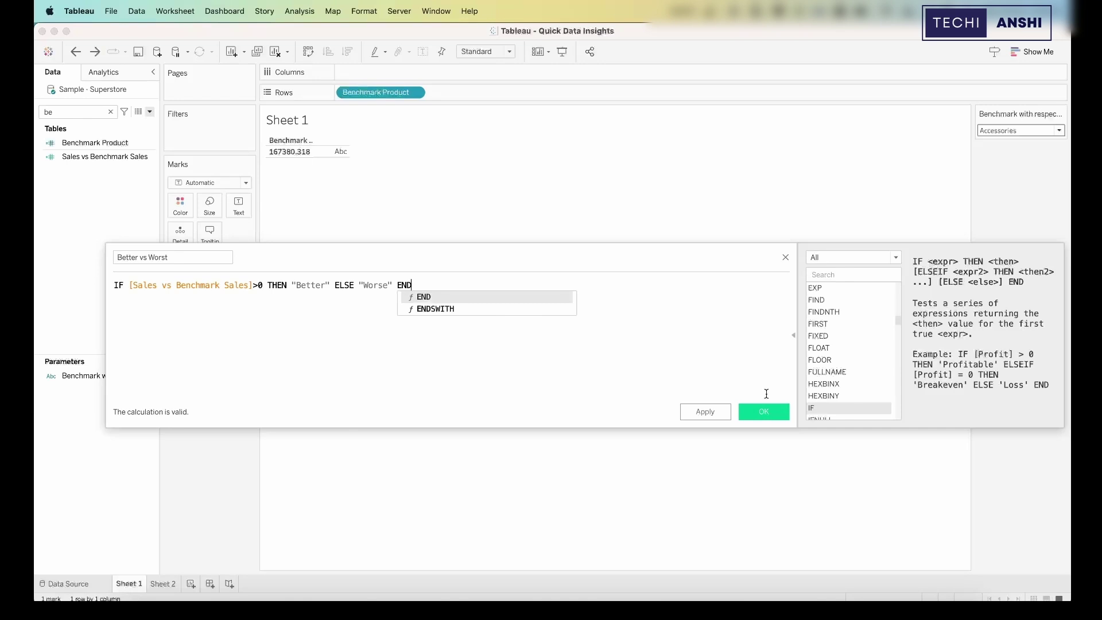
{"action": "left_click", "coordinate": [773, 413]}
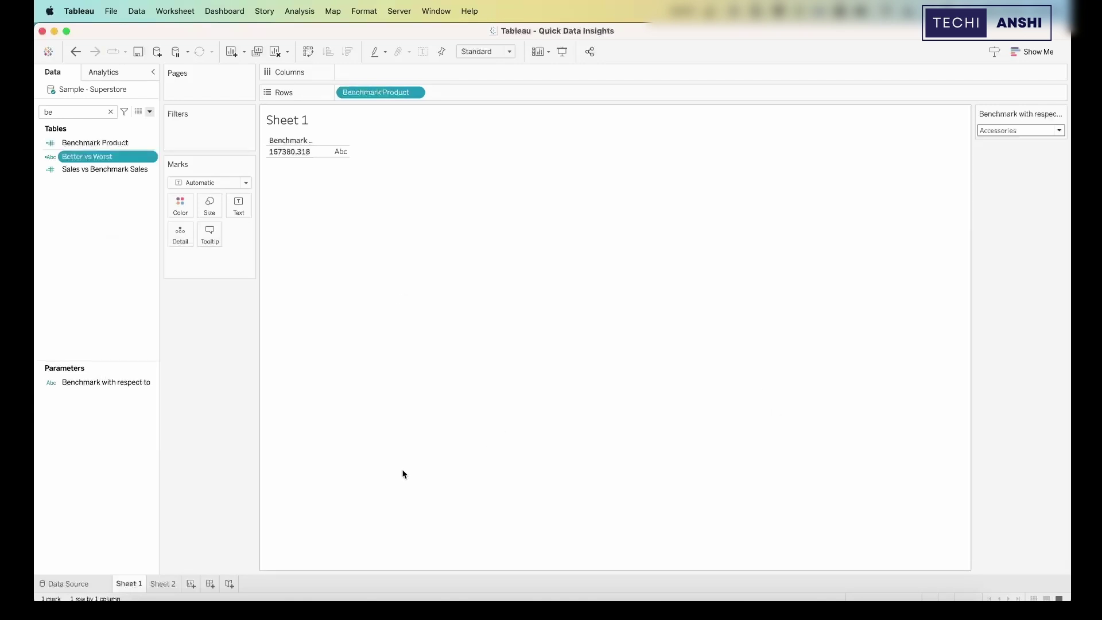
Add a third worksheet and place Sub-Category on Rows.
{"action": "left_click", "coordinate": [191, 584]}
{"action": "double_click", "coordinate": [92, 111]}
{"action": "type", "text": "sub"}
{"action": "left_click_drag", "start_coordinate": [98, 168], "coordinate": [365, 97]}
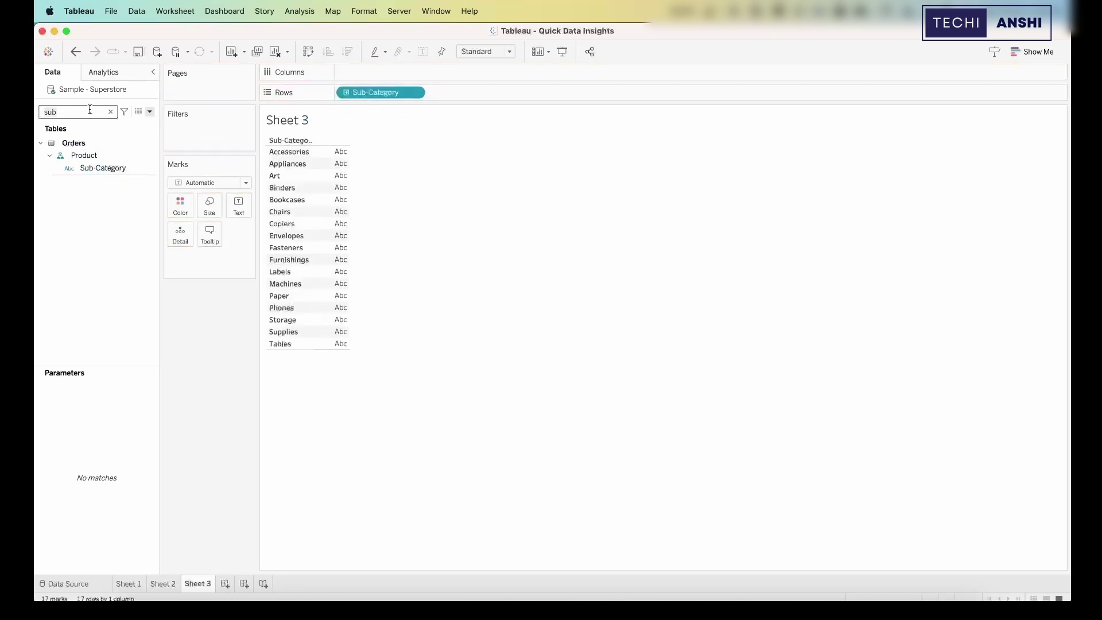
Add Benchmark Product and Better vs Worst to Rows after Sub-Category.
{"action": "type", "text": "en"}
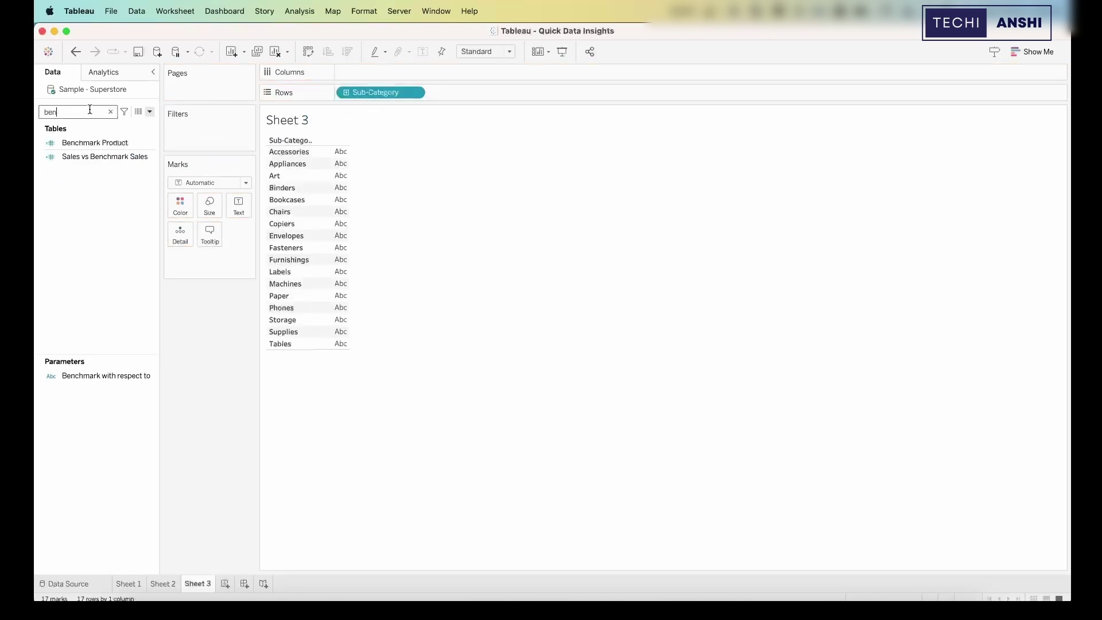
{"action": "left_click", "coordinate": [79, 158]}
{"action": "left_click_drag", "start_coordinate": [80, 143], "coordinate": [501, 89]}
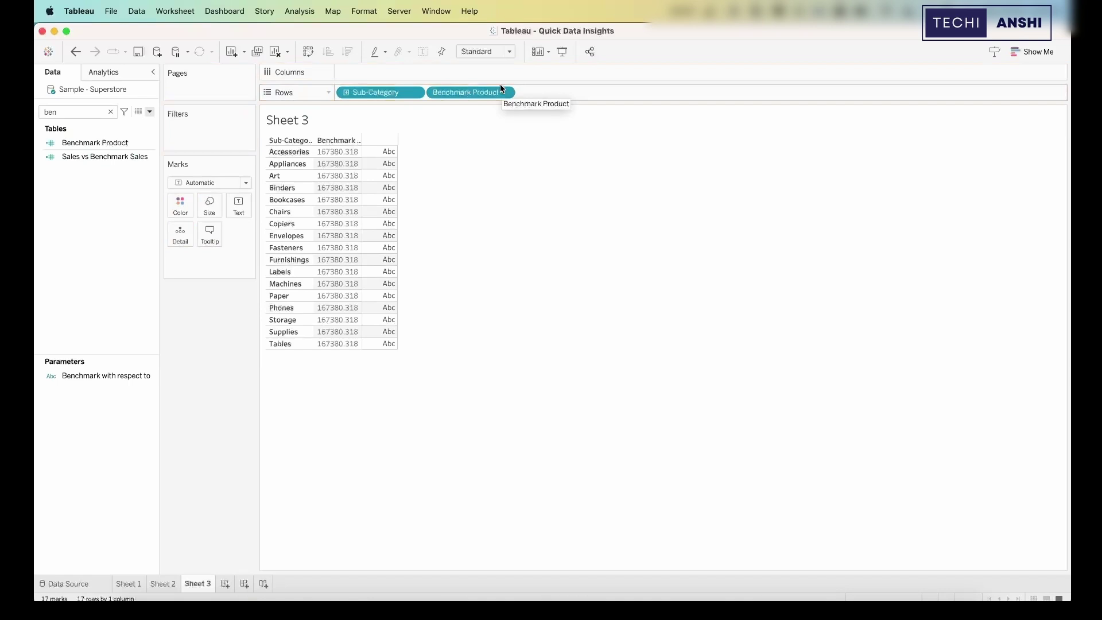
{"action": "double_click", "coordinate": [90, 112]}
{"action": "type", "text": "bw"}
{"action": "key", "text": "BackSpace"}
{"action": "type", "text": "e"}
{"action": "left_click_drag", "start_coordinate": [86, 156], "coordinate": [602, 89]}
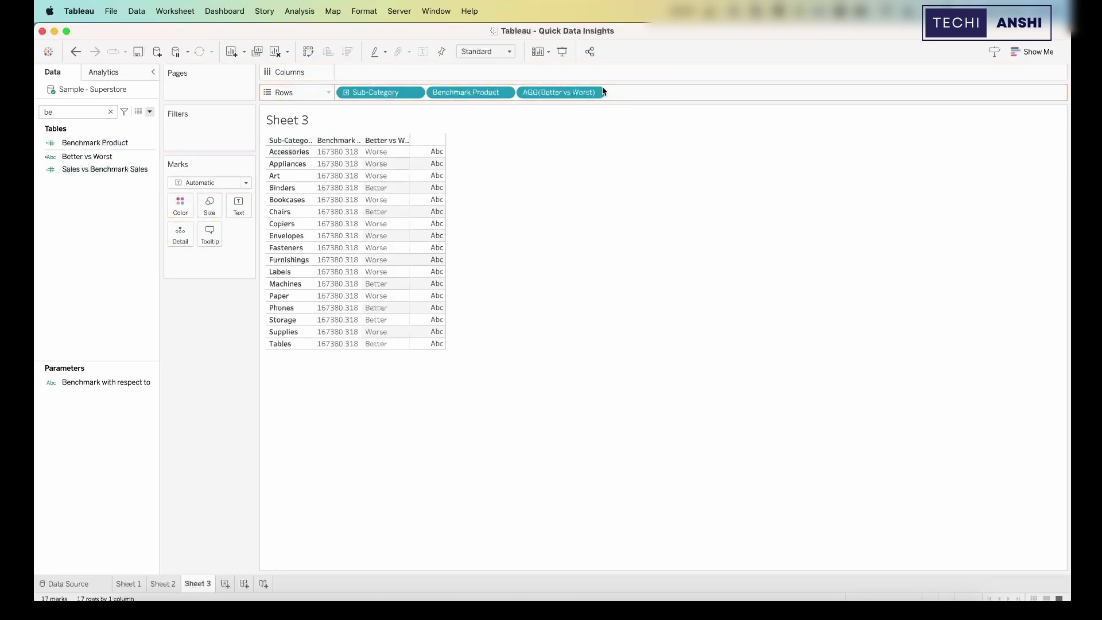
Show the control for the "Benchmark with respect to" parameter on Sheet 3.
{"action": "left_click", "coordinate": [107, 383]}
{"action": "right_click", "coordinate": [105, 383]}
{"action": "left_click", "coordinate": [133, 400]}
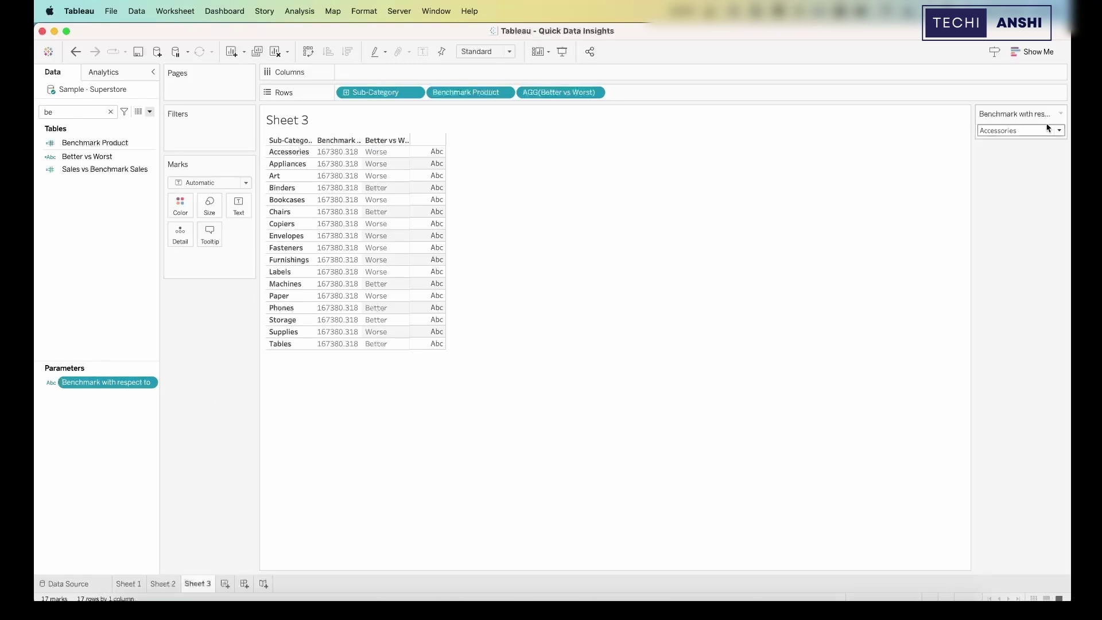
Add Sales vs Benchmark Sales to Rows as a discrete field, positioned between Benchmark Product and Better vs Worst.
{"action": "left_click_drag", "start_coordinate": [105, 169], "coordinate": [670, 92]}
{"action": "left_click", "coordinate": [685, 92]}
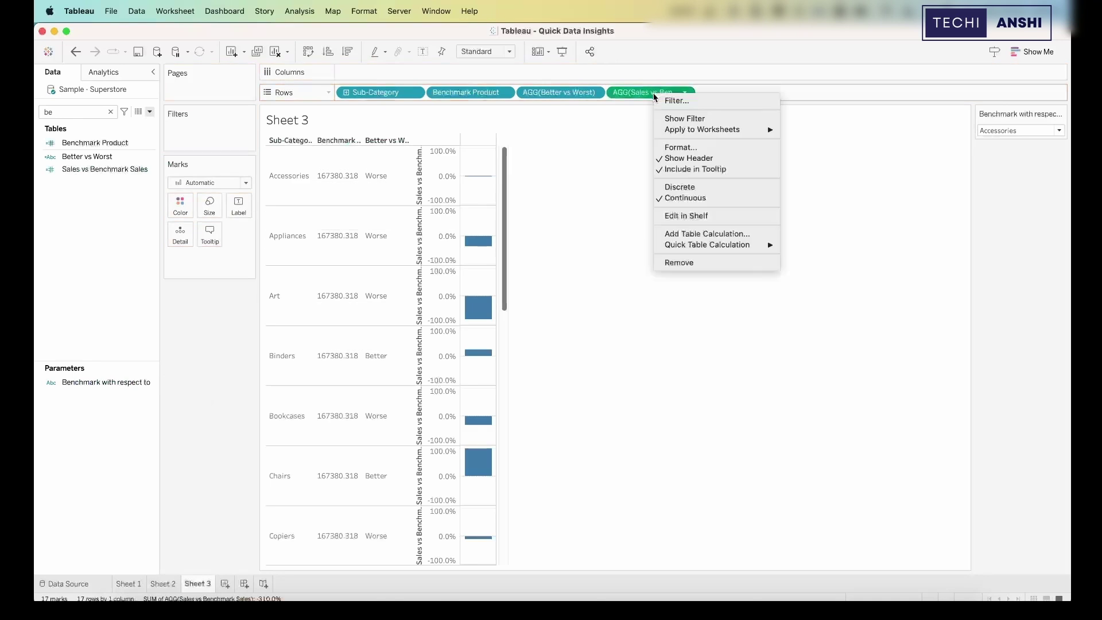
{"action": "left_click", "coordinate": [678, 187]}
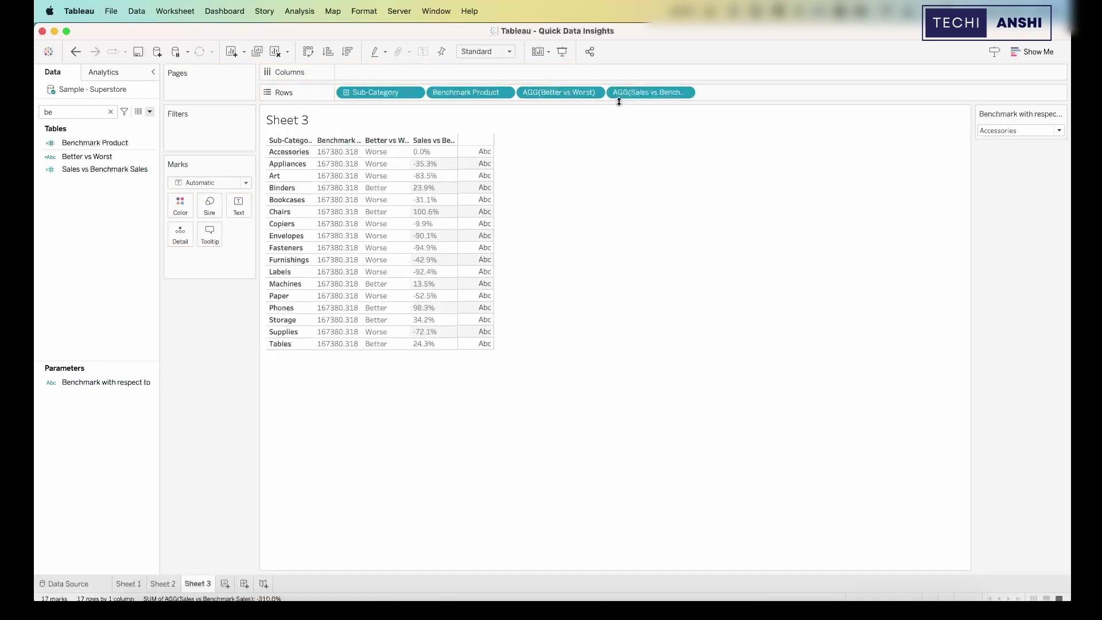
{"action": "left_click_drag", "start_coordinate": [630, 96], "coordinate": [505, 95]}
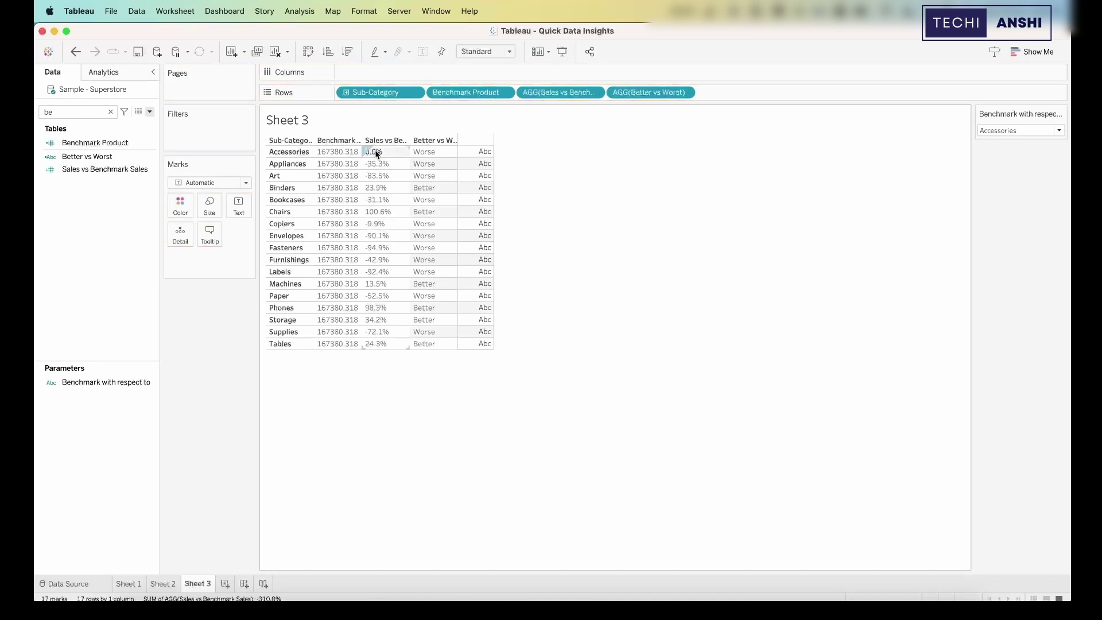
Find the Sales field and add its sum to Rows as a discrete field between Sub-Category and Benchmark Product.
{"action": "double_click", "coordinate": [72, 112]}
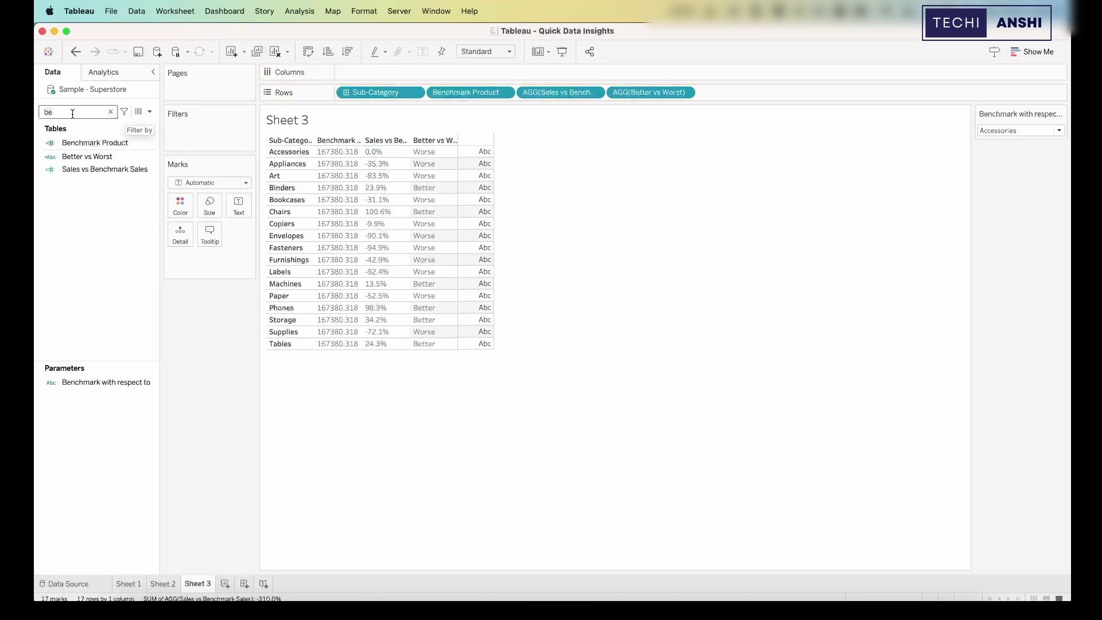
{"action": "type", "text": "sales"}
{"action": "left_click_drag", "start_coordinate": [71, 164], "coordinate": [429, 95]}
{"action": "right_click", "coordinate": [702, 90]}
{"action": "left_click", "coordinate": [764, 224]}
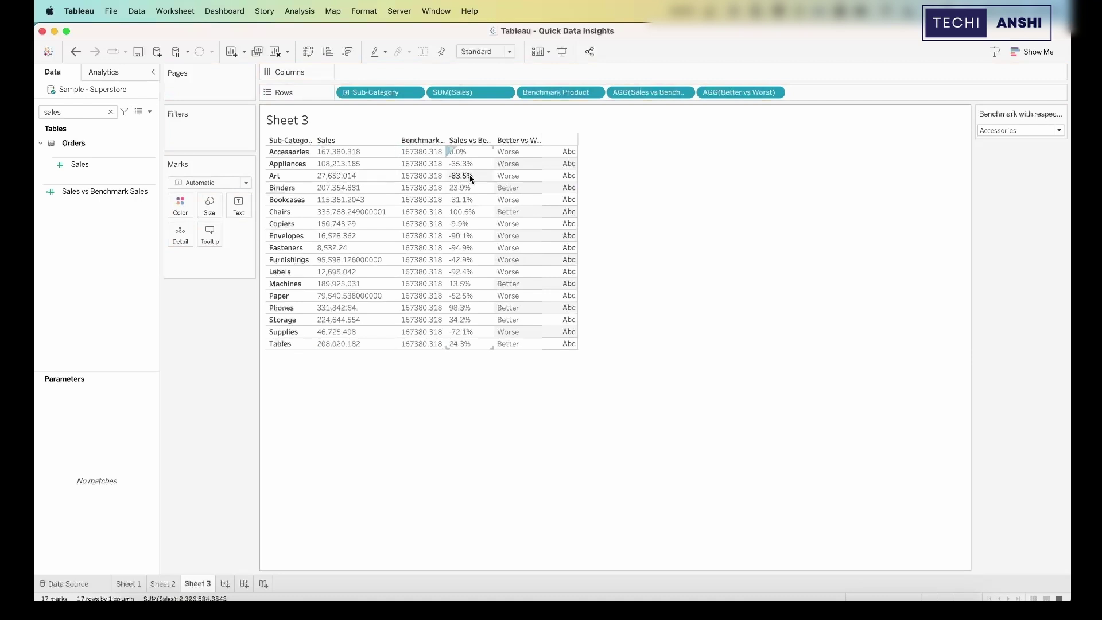
Switch the benchmark parameter to Fasteners and duplicate Sheet 3.
{"action": "left_click", "coordinate": [1034, 132]}
{"action": "left_click", "coordinate": [1003, 225]}
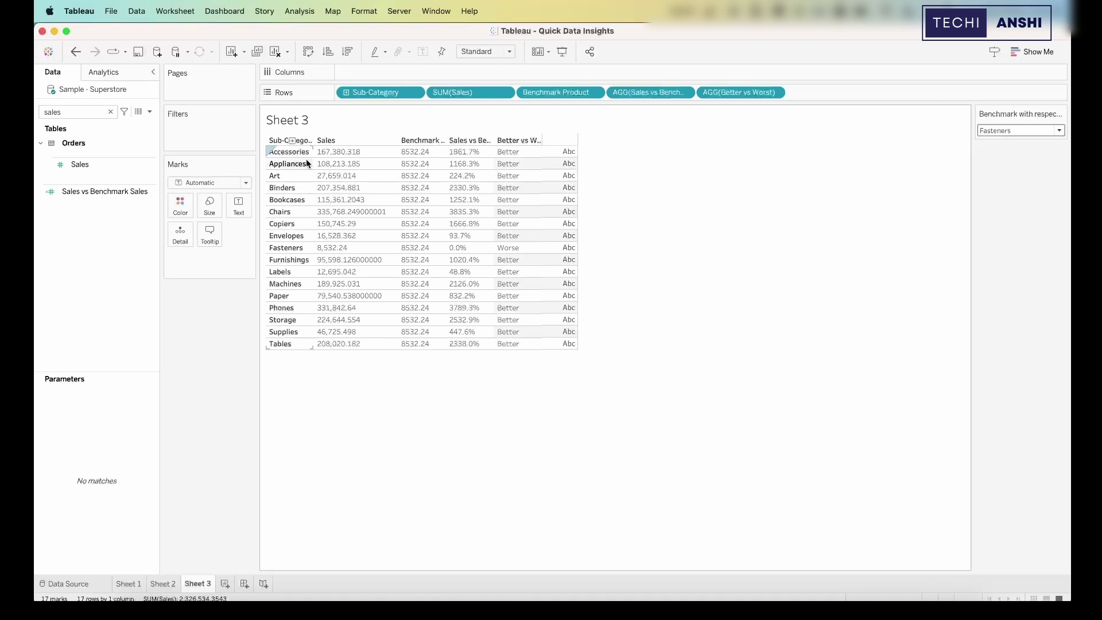
{"action": "right_click", "coordinate": [202, 581]}
{"action": "left_click", "coordinate": [244, 474]}
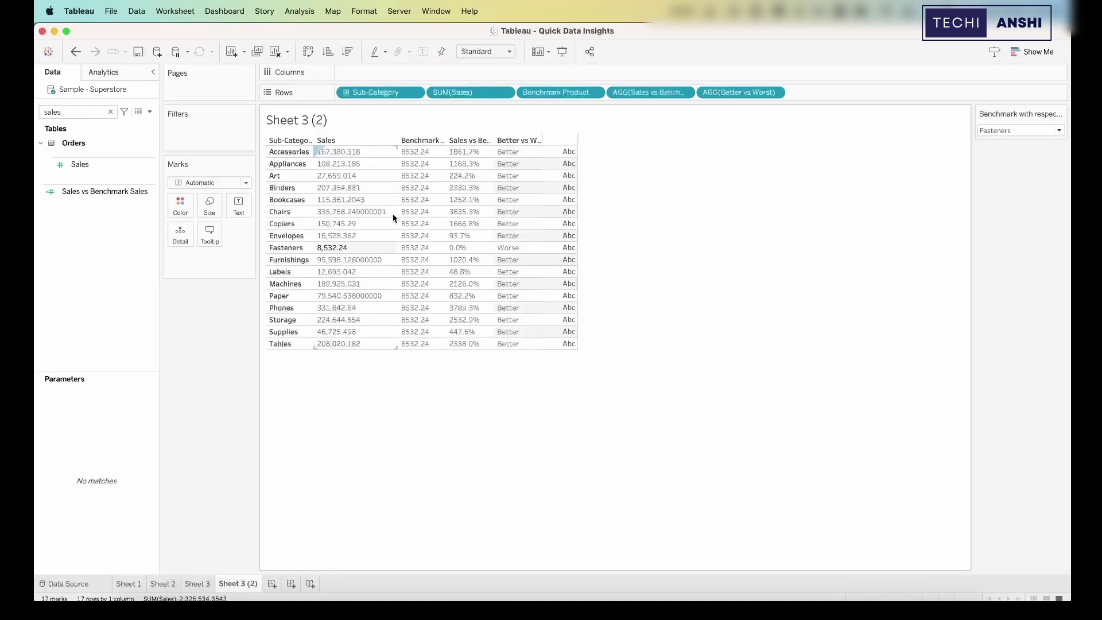
In the duplicated sheet, move all five fields from Rows to Text on the Marks card.
{"action": "left_click_drag", "start_coordinate": [391, 92], "coordinate": [247, 215]}
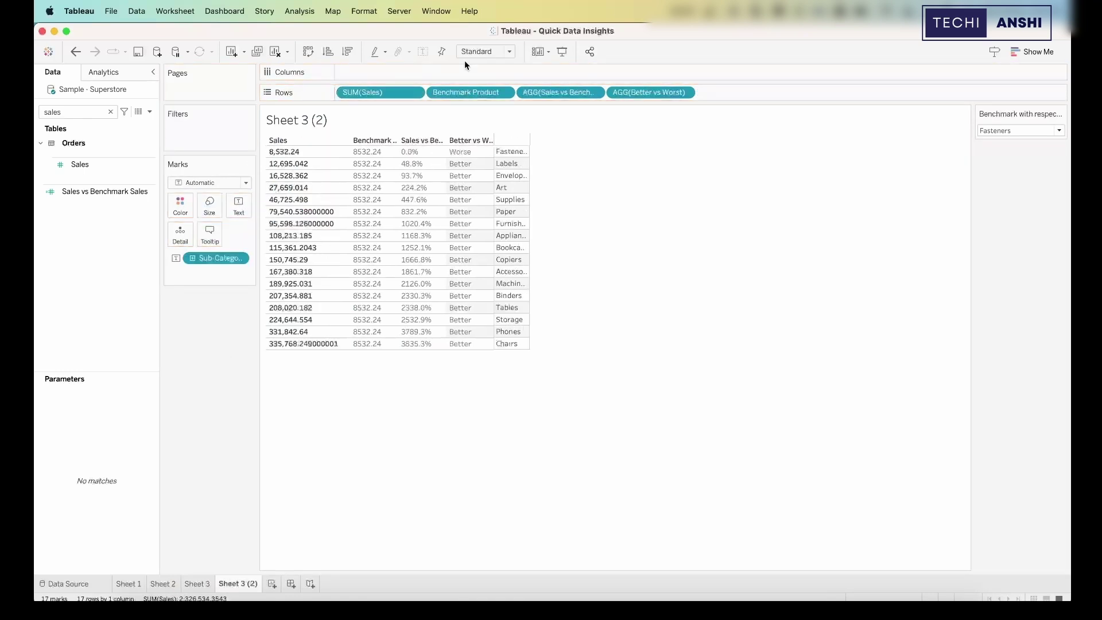
{"action": "left_click_drag", "start_coordinate": [397, 89], "coordinate": [251, 205]}
{"action": "left_click_drag", "start_coordinate": [382, 92], "coordinate": [239, 207]}
{"action": "left_click_drag", "start_coordinate": [379, 92], "coordinate": [239, 208]}
{"action": "left_click_drag", "start_coordinate": [394, 90], "coordinate": [244, 210]}
Start the text label with "The <Sub-Category> performed", moving the Sub-Category field from the last line to the beginning.
{"action": "left_click", "coordinate": [244, 211]}
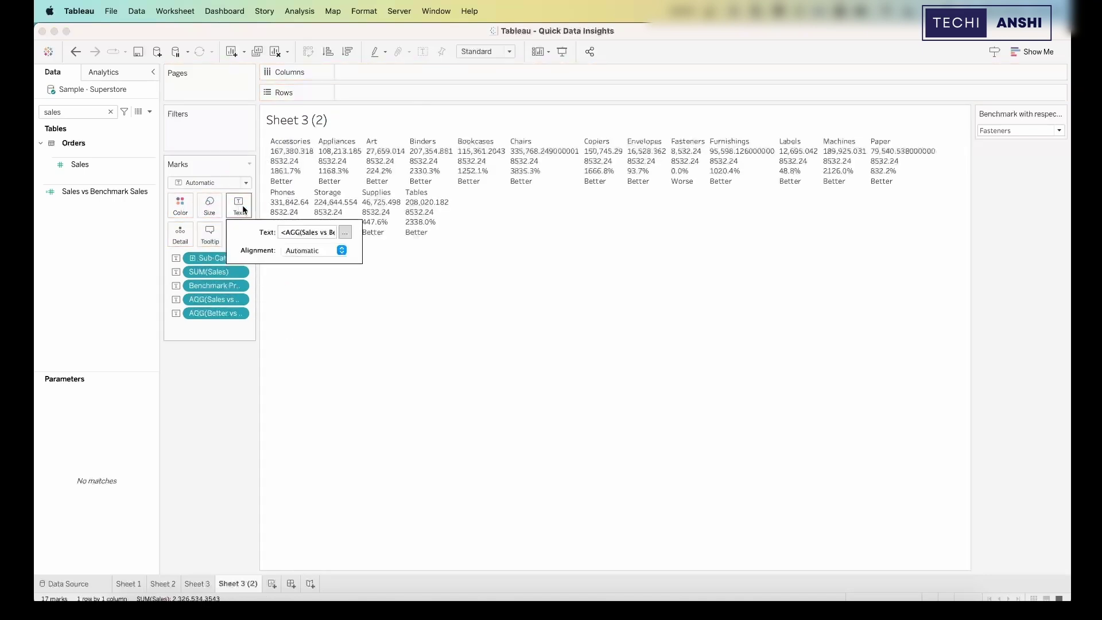
{"action": "left_click", "coordinate": [345, 232]}
{"action": "type", "text": "The"}
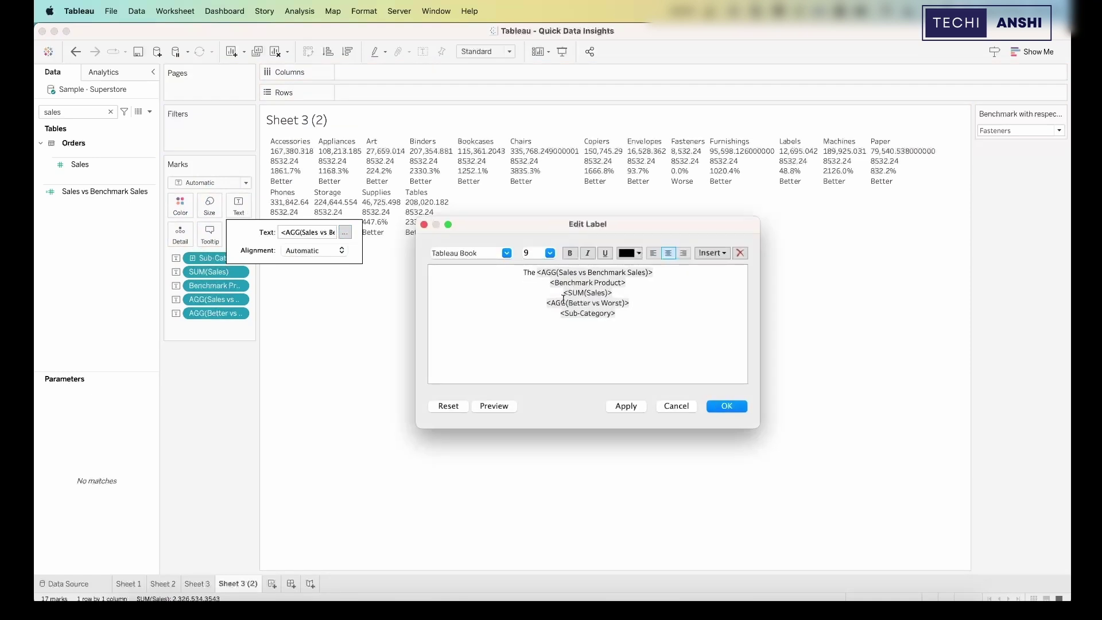
{"action": "left_click_drag", "start_coordinate": [548, 313], "coordinate": [654, 313]}
{"action": "key", "text": "super+c"}
{"action": "key", "text": "BackSpace"}
{"action": "left_click", "coordinate": [544, 269]}
{"action": "key", "text": "super+v"}
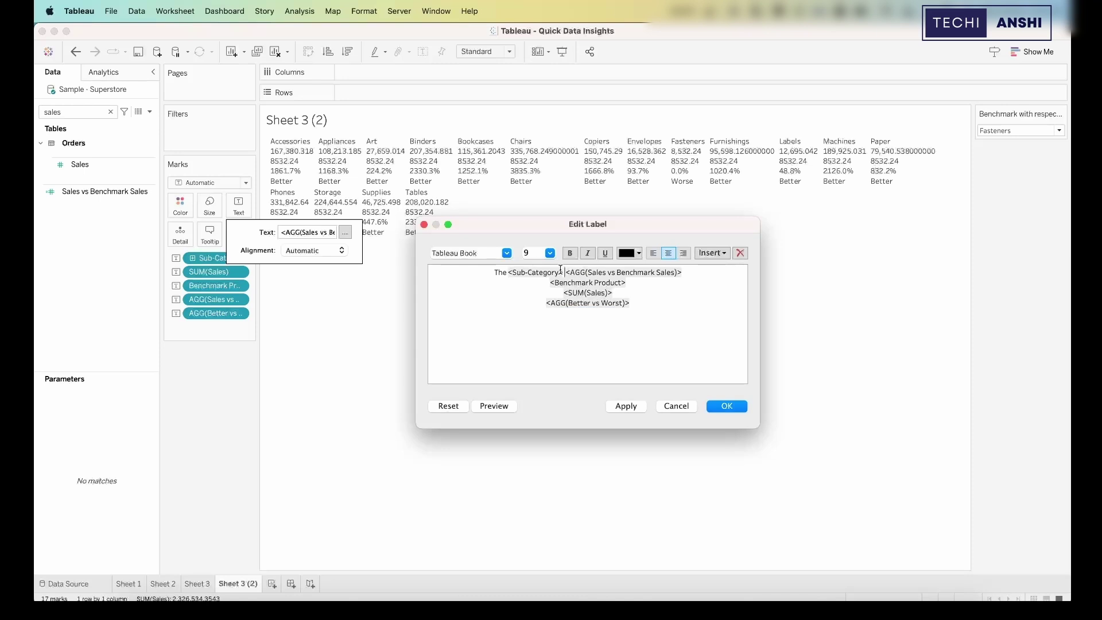
{"action": "type", "text": "performed"}
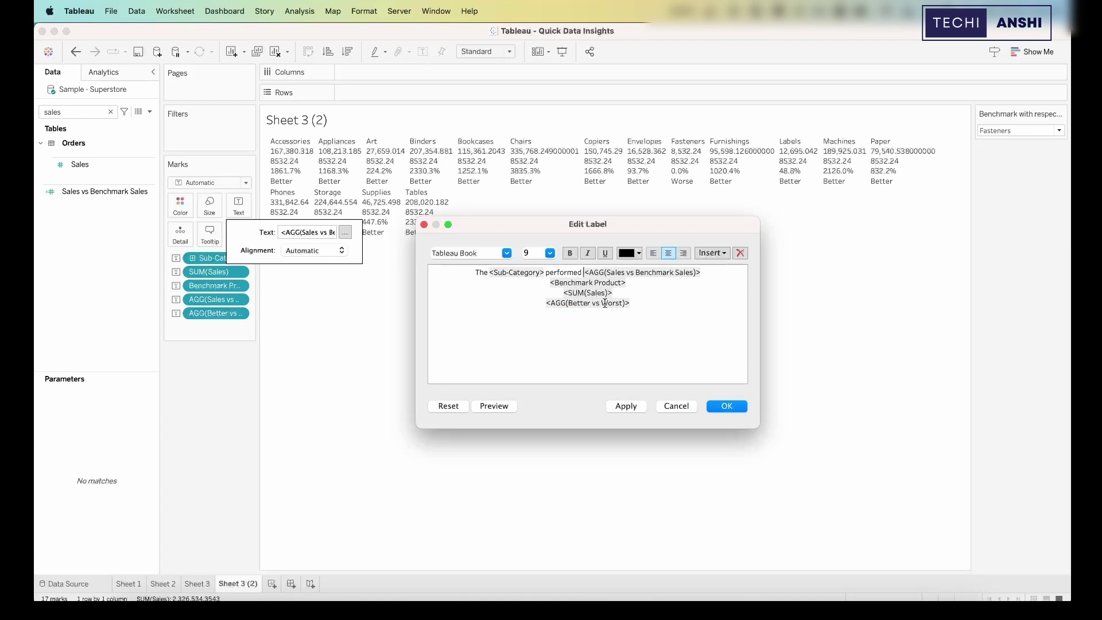
Move the Benchmark Product field into the label's first line, directly after "performed".
{"action": "left_click_drag", "start_coordinate": [545, 284], "coordinate": [653, 284]}
{"action": "key", "text": "super+c"}
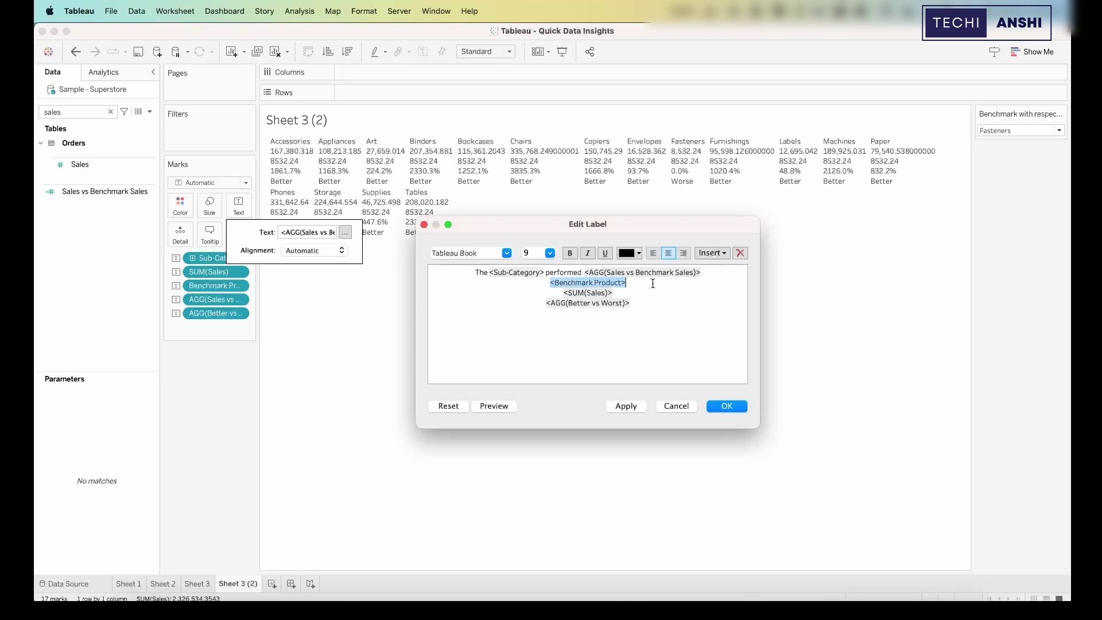
{"action": "key", "text": "BackSpace"}
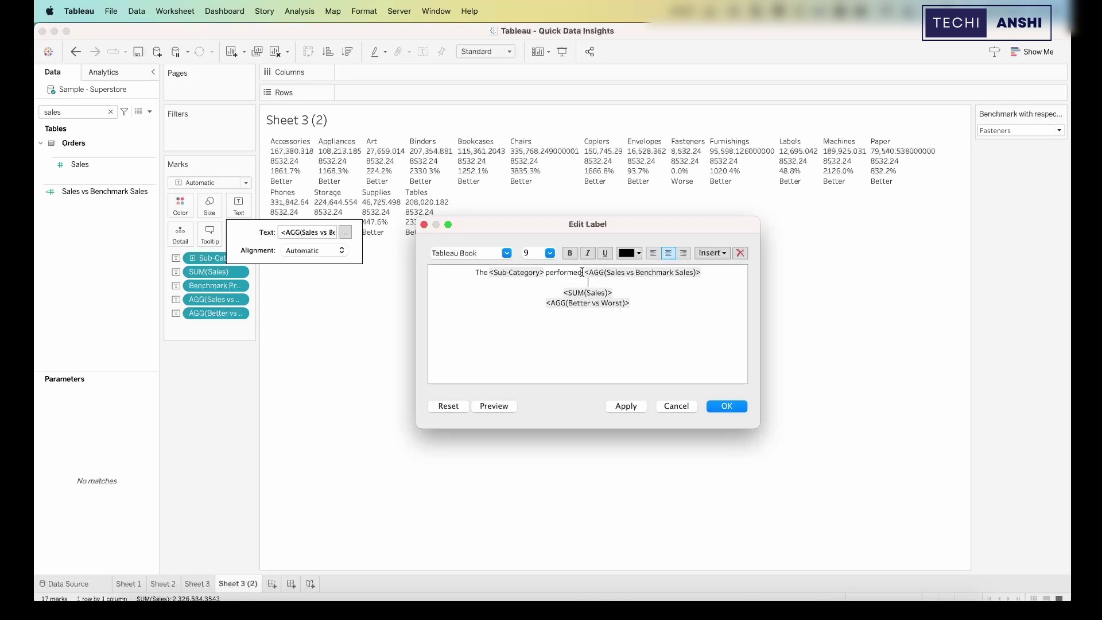
{"action": "key", "text": "super+v"}
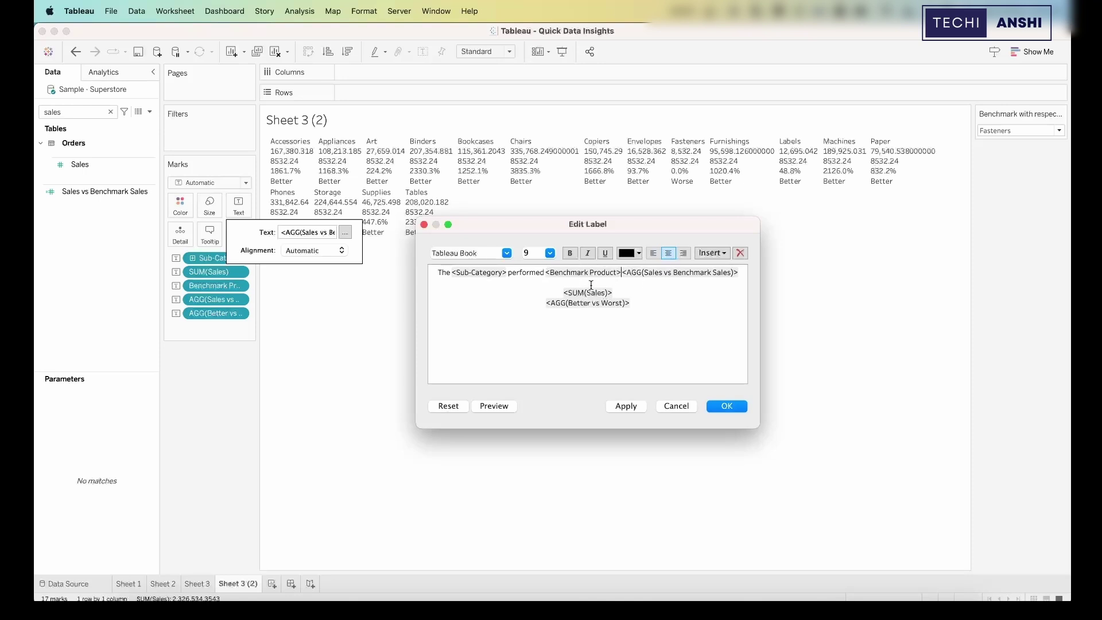
Move Better vs Worst directly after "performed" in the label, and add "than" before and "by" after Benchmark Product.
{"action": "left_click_drag", "start_coordinate": [652, 304], "coordinate": [535, 306]}
{"action": "key", "text": "super+c"}
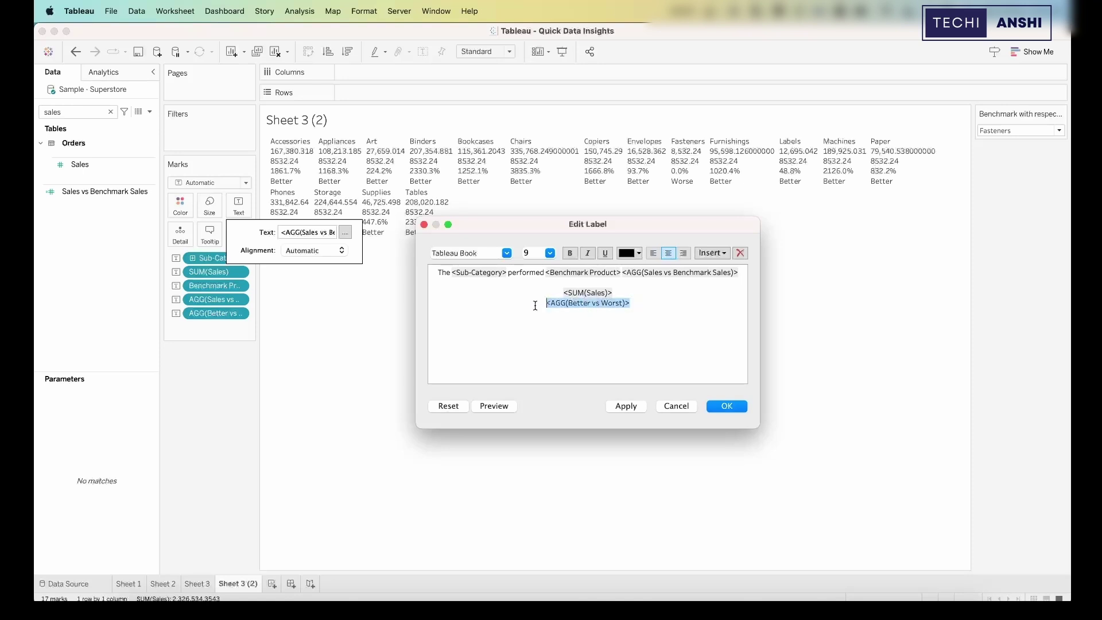
{"action": "key", "text": "BackSpace"}
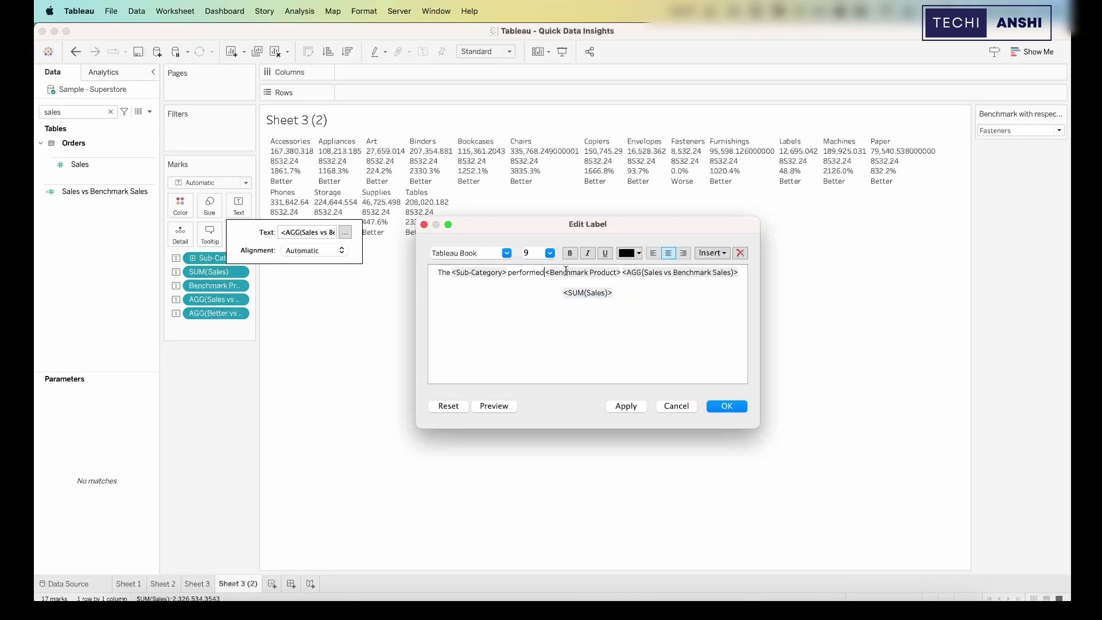
{"action": "key", "text": "super+v"}
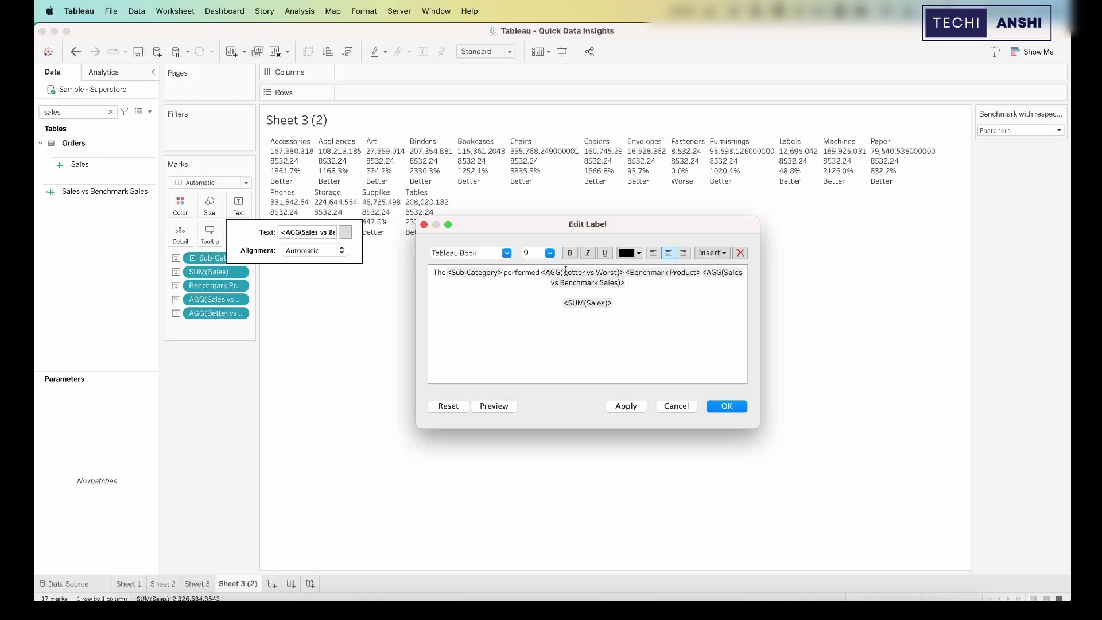
{"action": "type", "text": "than"}
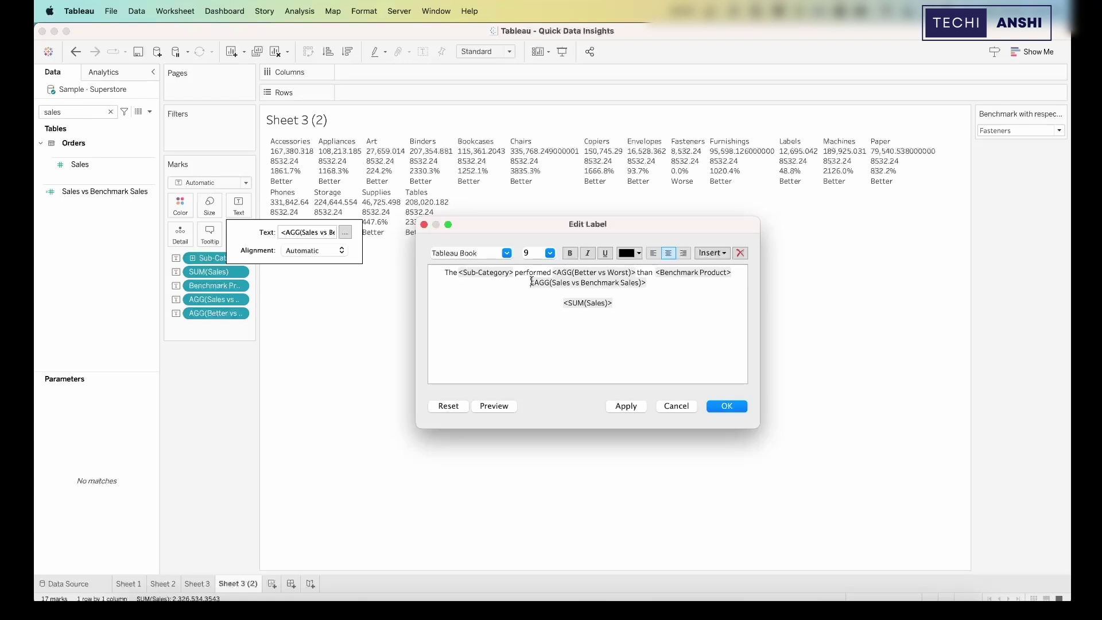
{"action": "type", "text": "by"}
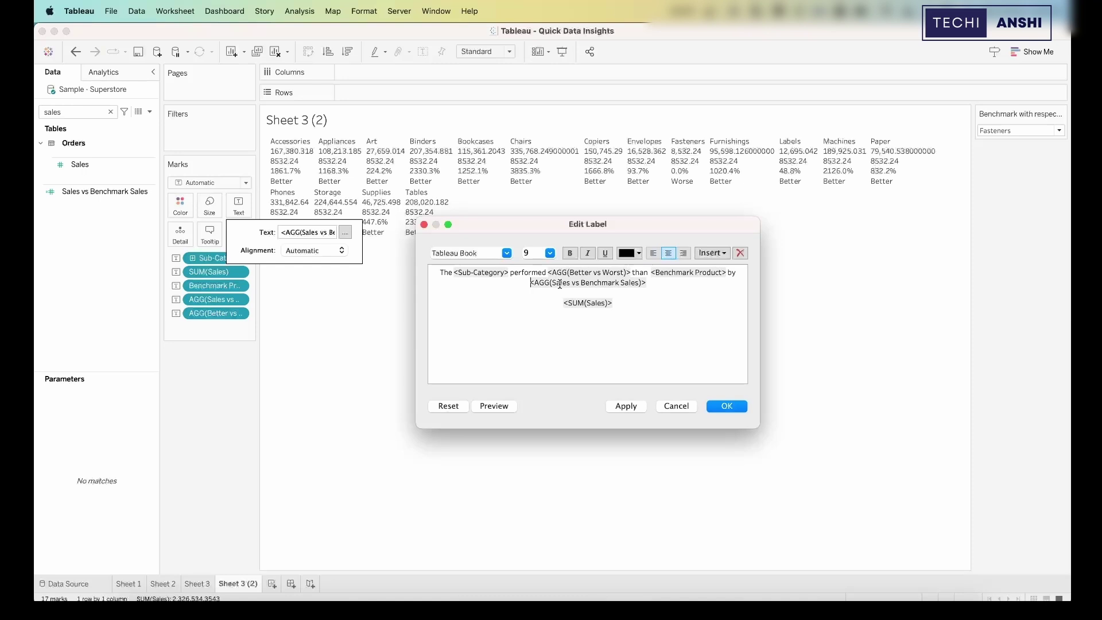
Remove the SUM(Sales) field and the surplus blank lines from the label, ending it with Sales vs Benchmark Sales, and accept it.
{"action": "left_click", "coordinate": [553, 307]}
{"action": "key", "text": "BackSpace"}
{"action": "key", "text": "BackSpace"}
{"action": "type", "text": "whos"}
{"action": "key", "text": "BackSpace"}
{"action": "key", "text": "BackSpace"}
{"action": "key", "text": "BackSpace"}
{"action": "key", "text": "BackSpace"}
{"action": "key", "text": "BackSpace"}
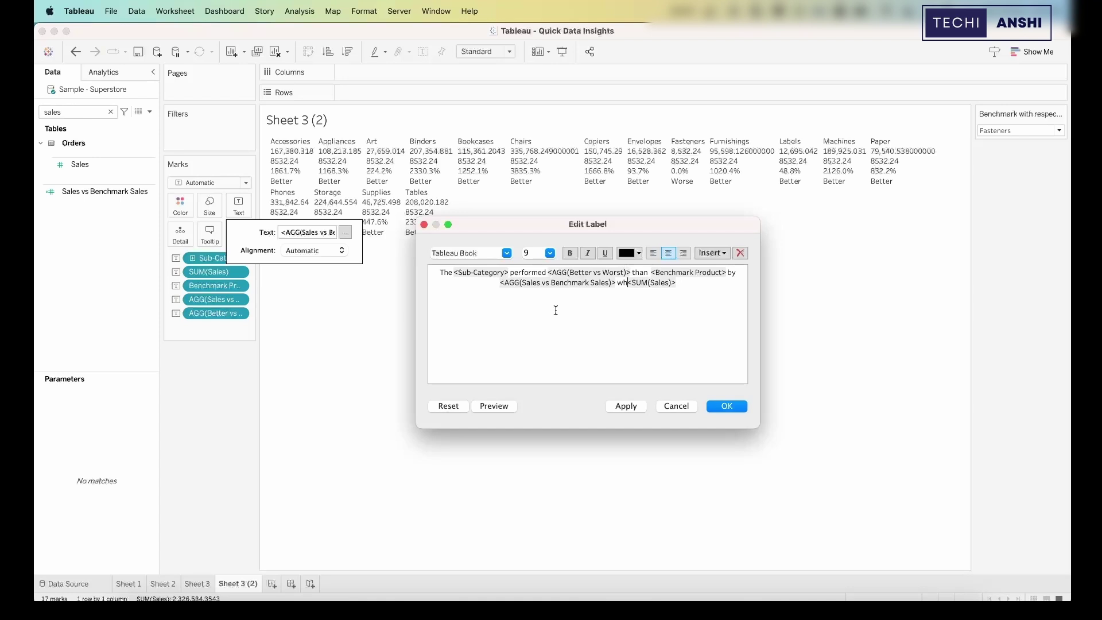
{"action": "key", "text": "Delete"}
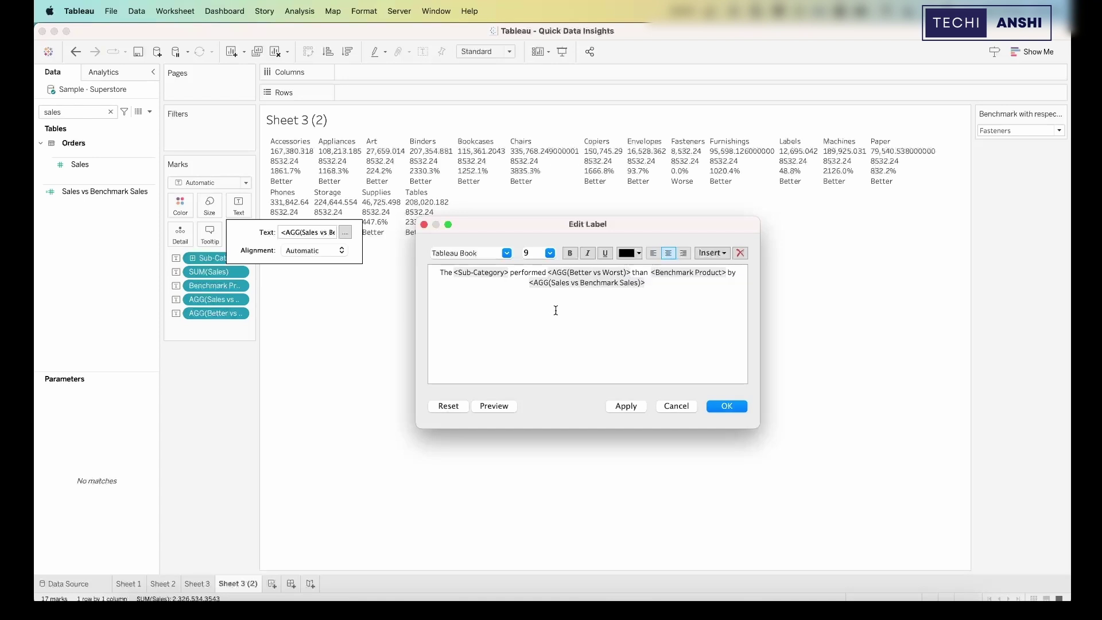
{"action": "left_click", "coordinate": [727, 407]}
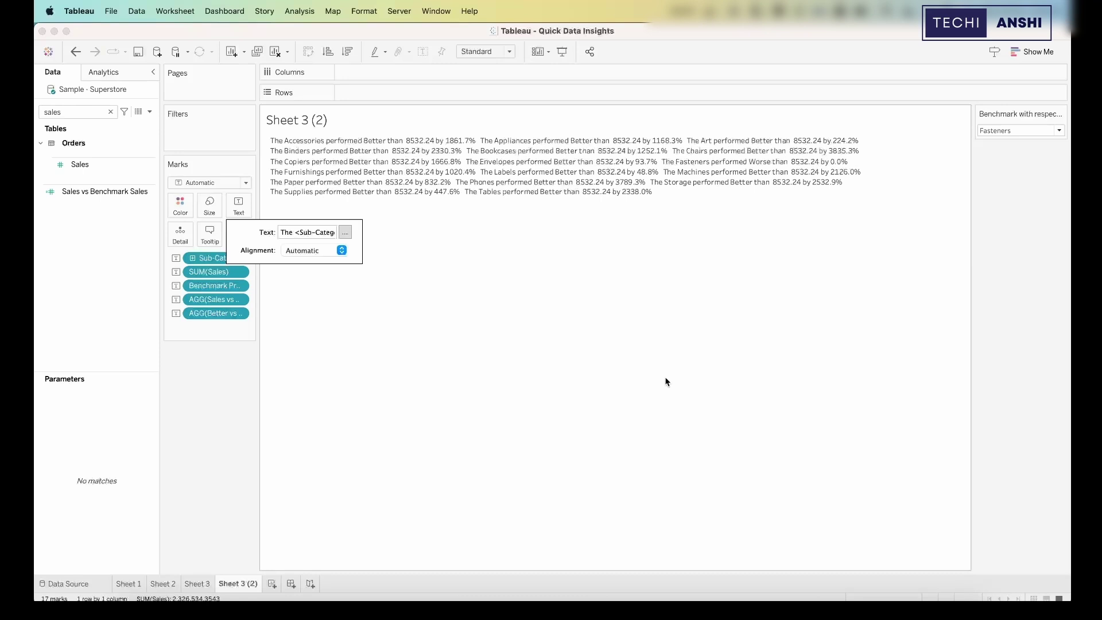
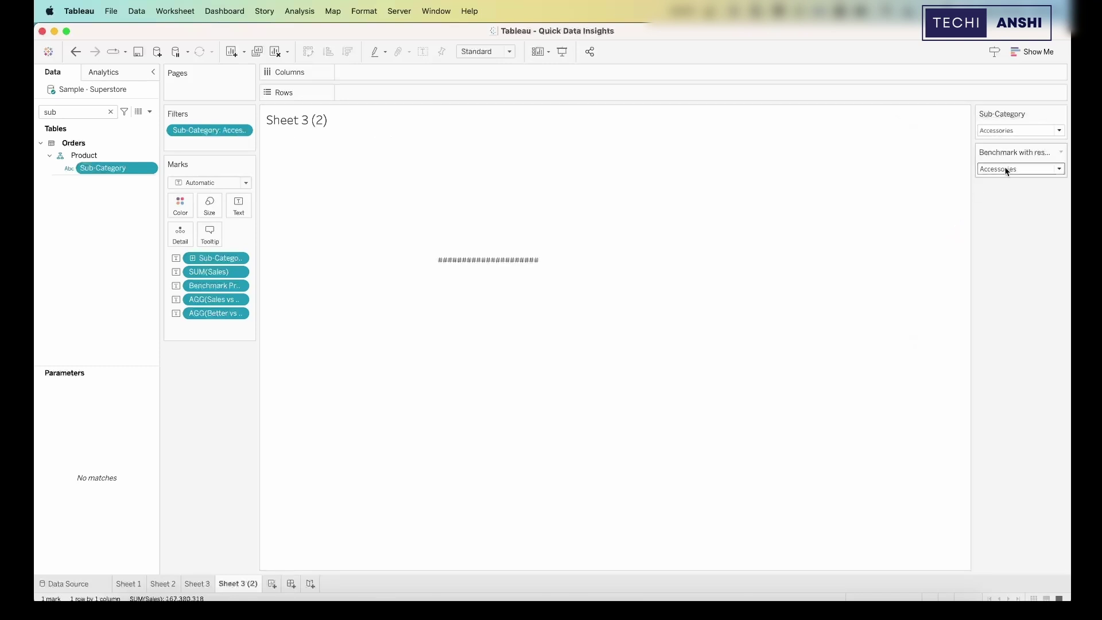
Remove the "All" value from the Sub-Category filter's choices and fit the sheet to Entire View.
{"action": "left_click", "coordinate": [1061, 113]}
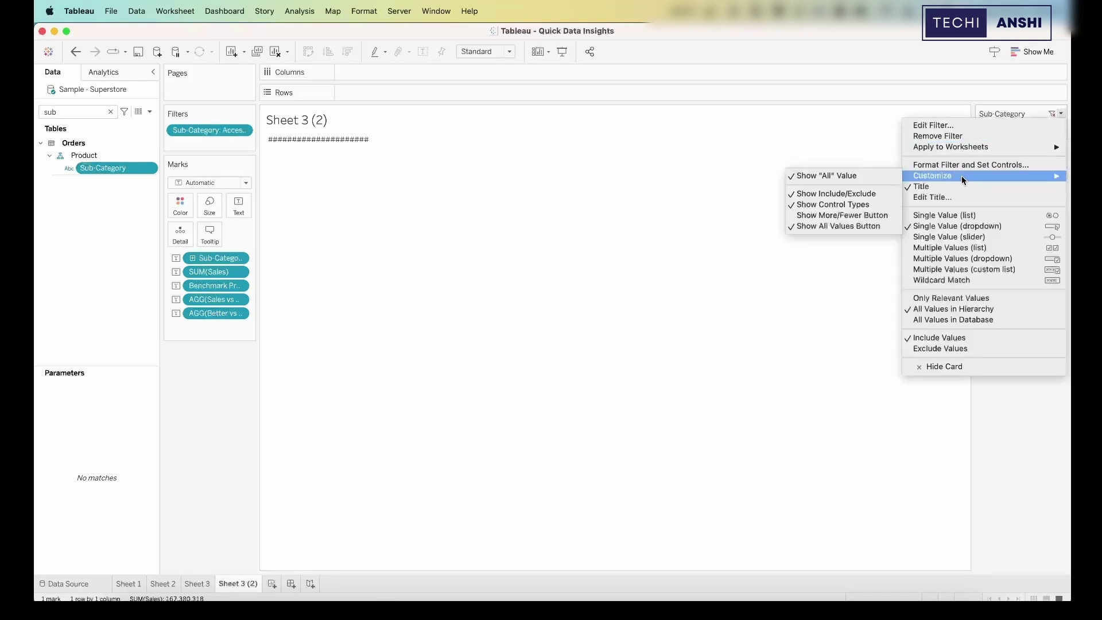
{"action": "left_click", "coordinate": [814, 178]}
{"action": "left_click", "coordinate": [1015, 128]}
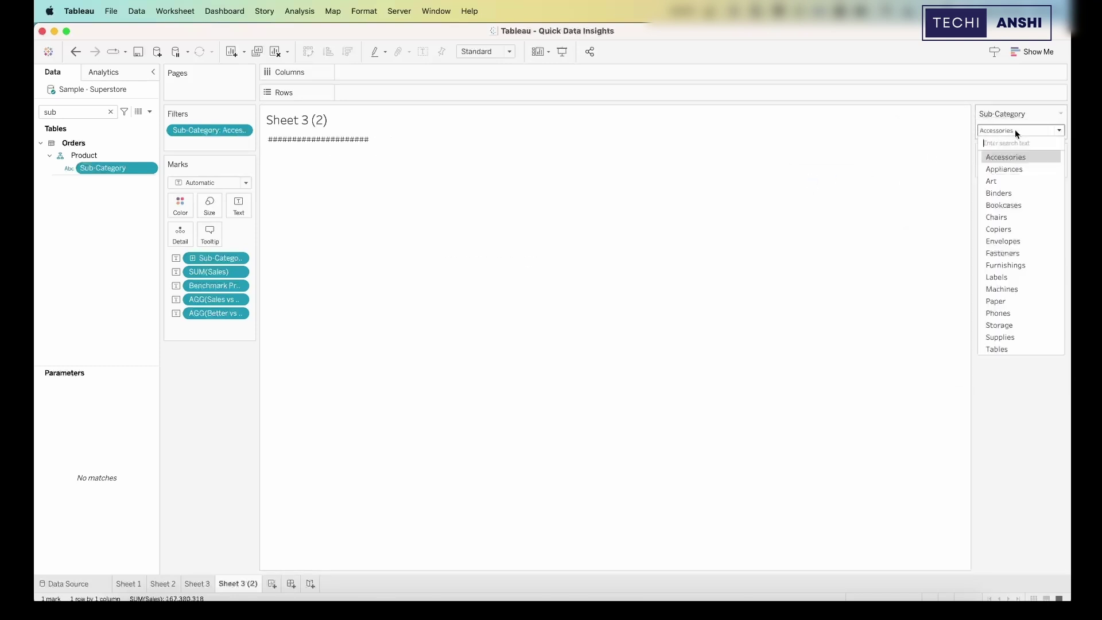
{"action": "left_click", "coordinate": [920, 160]}
{"action": "left_click", "coordinate": [484, 52]}
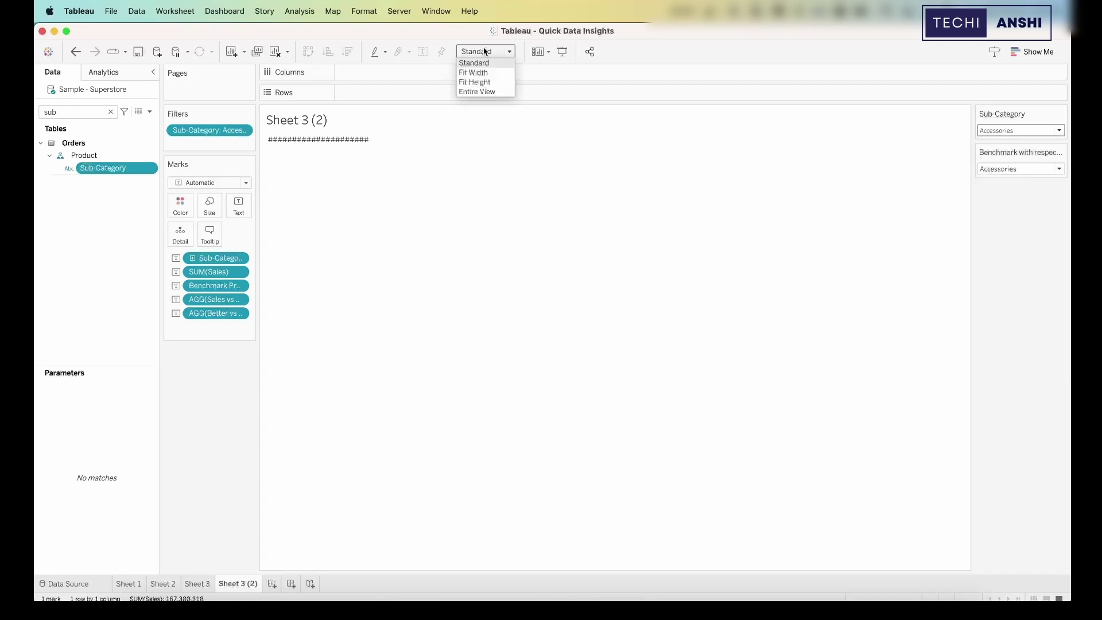
{"action": "left_click", "coordinate": [484, 91]}
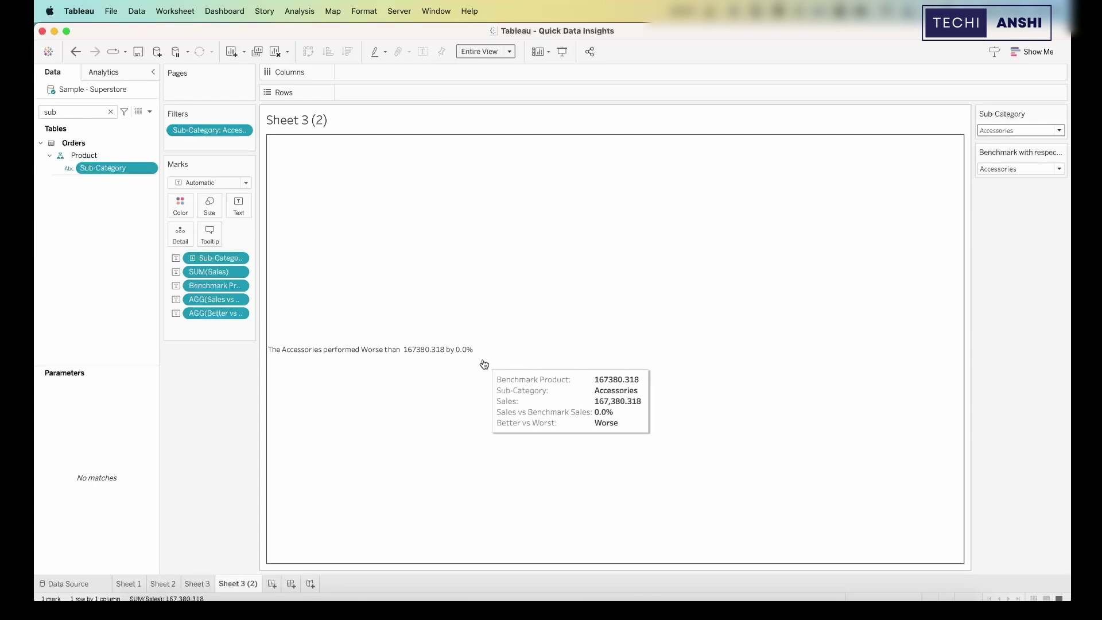
Clear the field search and add the Benchmark with respect to parameter to Text on the Marks card.
{"action": "left_click", "coordinate": [84, 113]}
{"action": "left_click", "coordinate": [110, 112]}
{"action": "left_click_drag", "start_coordinate": [95, 542], "coordinate": [236, 216]}
Replace the Benchmark Product field in the label sentence with the Benchmark with respect to parameter from the last line.
{"action": "left_click", "coordinate": [238, 213]}
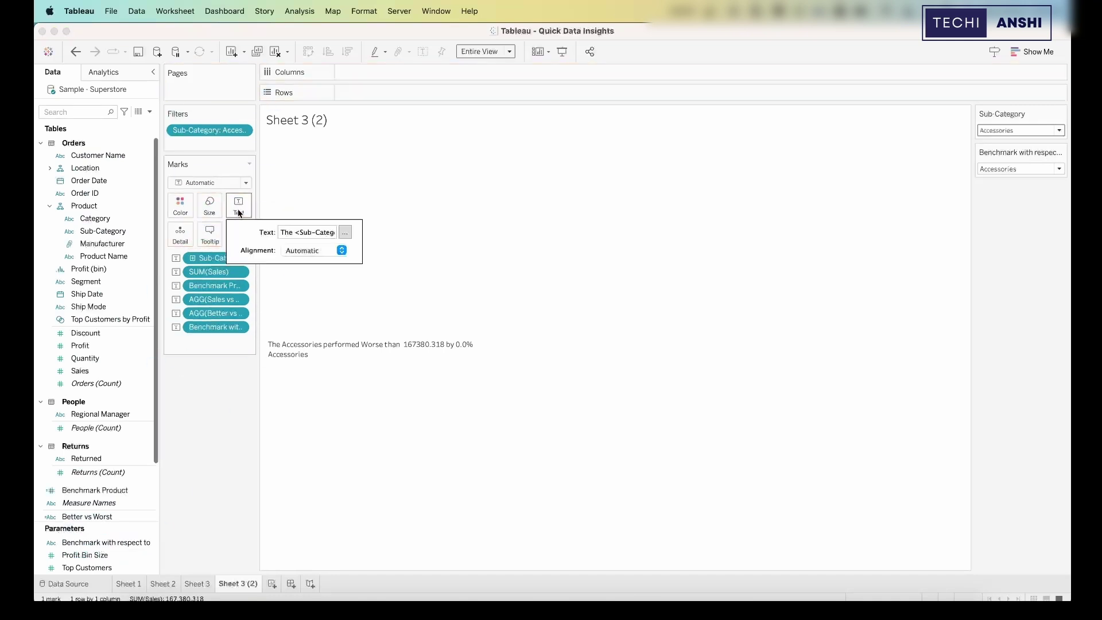
{"action": "left_click", "coordinate": [345, 232]}
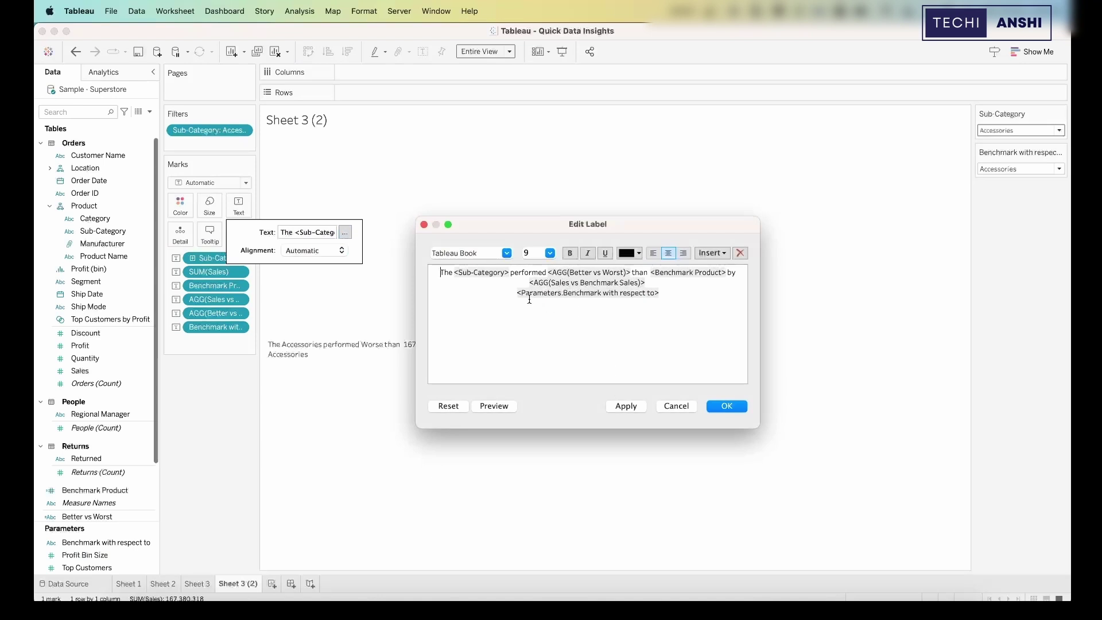
{"action": "left_click_drag", "start_coordinate": [680, 297], "coordinate": [504, 291]}
{"action": "key", "text": "ctrl+c"}
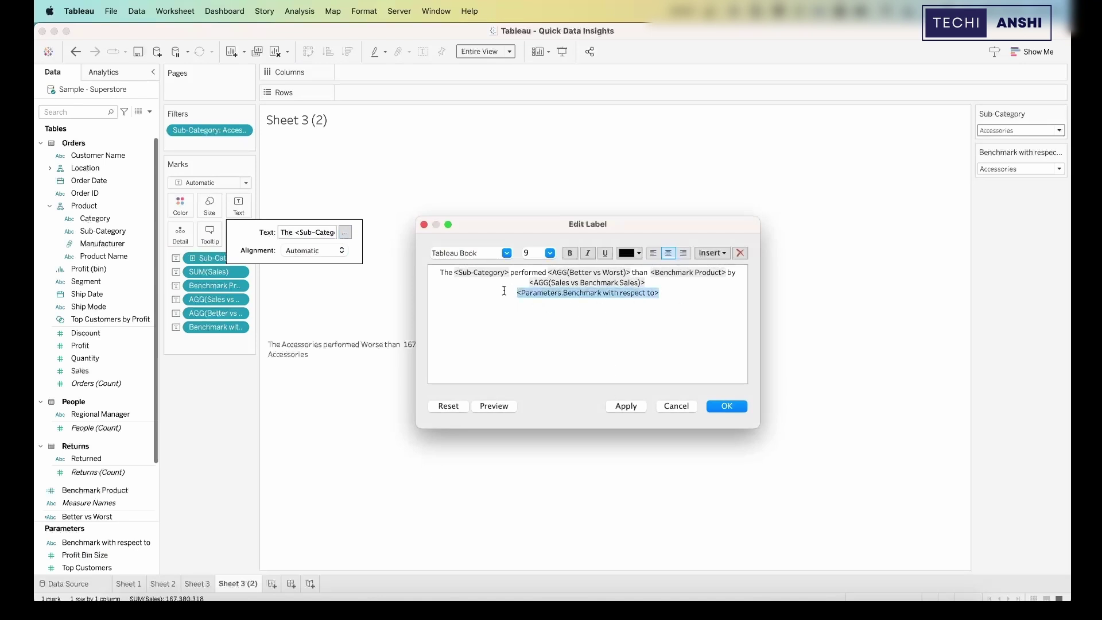
{"action": "key", "text": "BackSpace"}
{"action": "left_click_drag", "start_coordinate": [650, 273], "coordinate": [725, 270]}
{"action": "key", "text": "ctrl+v"}
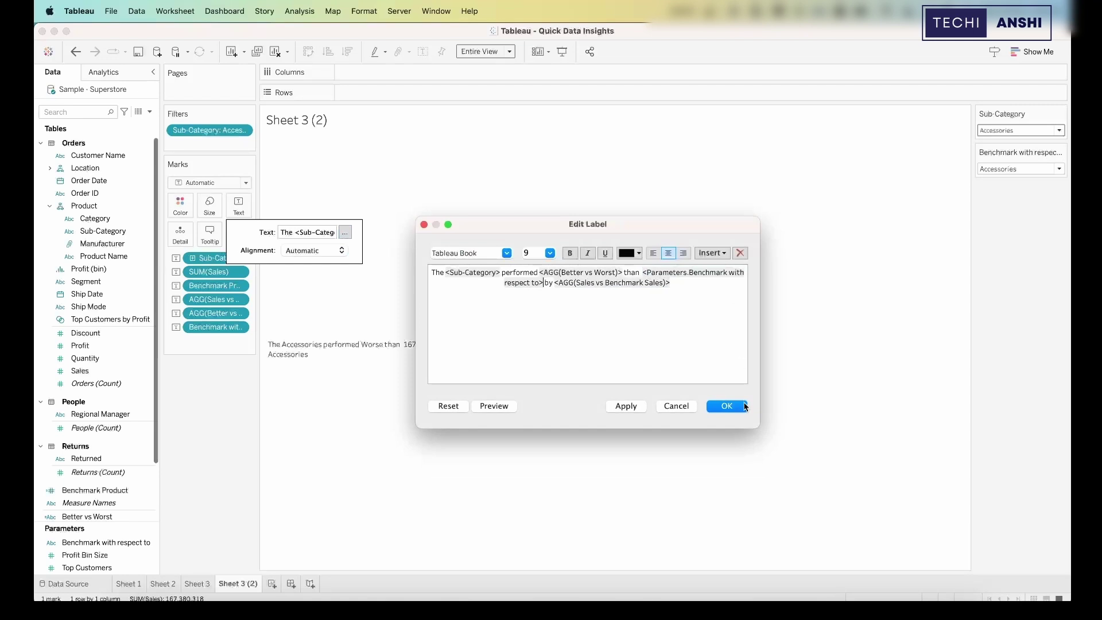
{"action": "left_click", "coordinate": [726, 406]}
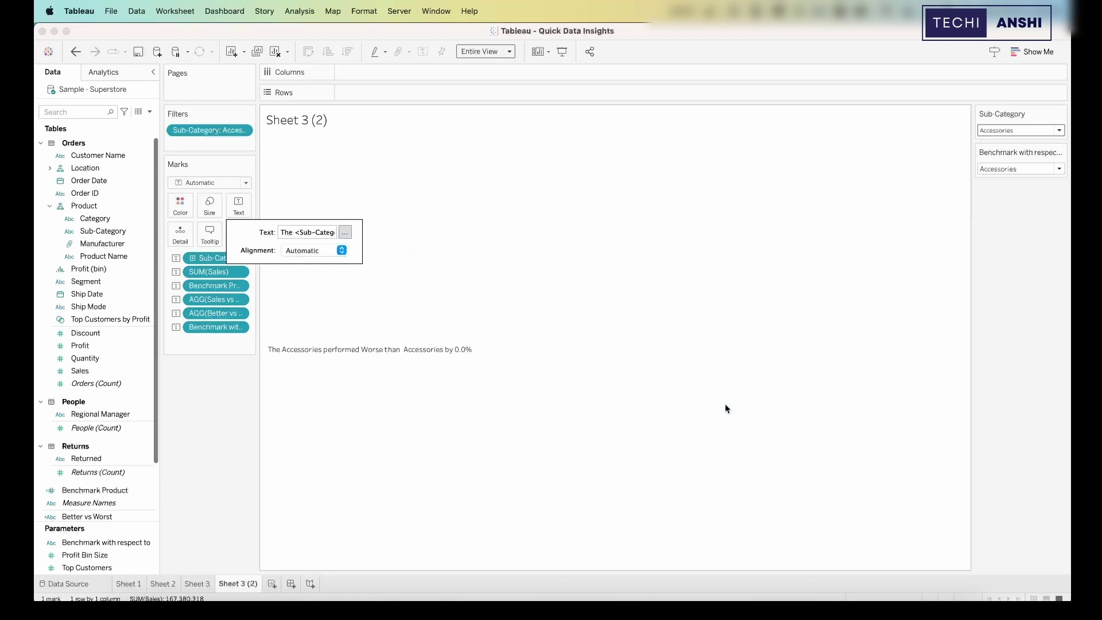
Delete the extra space between "than" and the benchmark parameter in the label.
{"action": "left_click", "coordinate": [345, 232]}
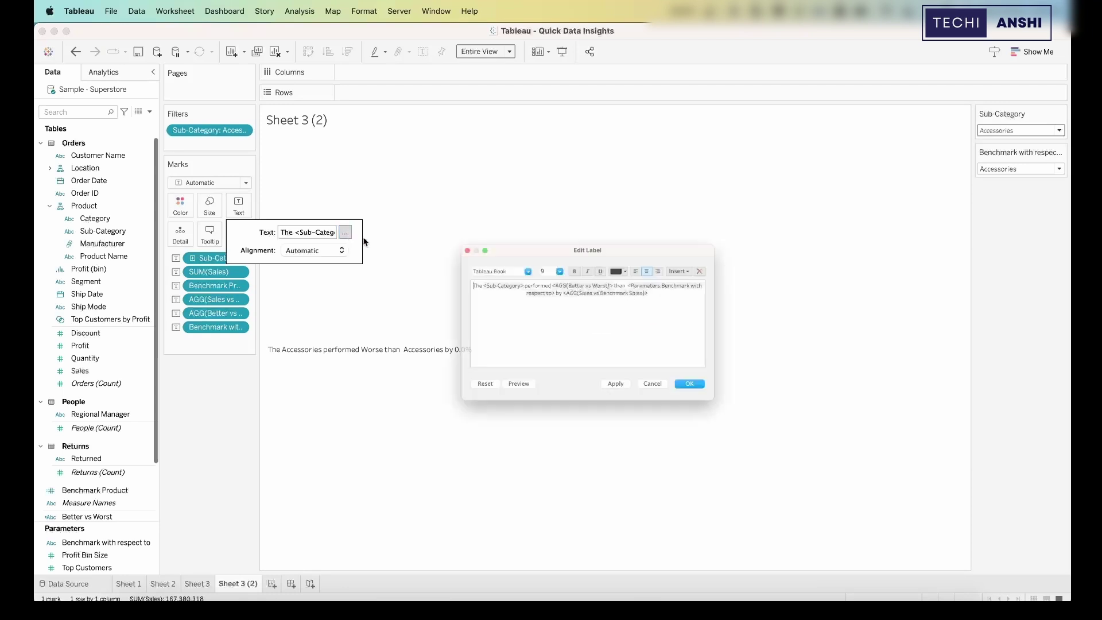
{"action": "left_click", "coordinate": [643, 272]}
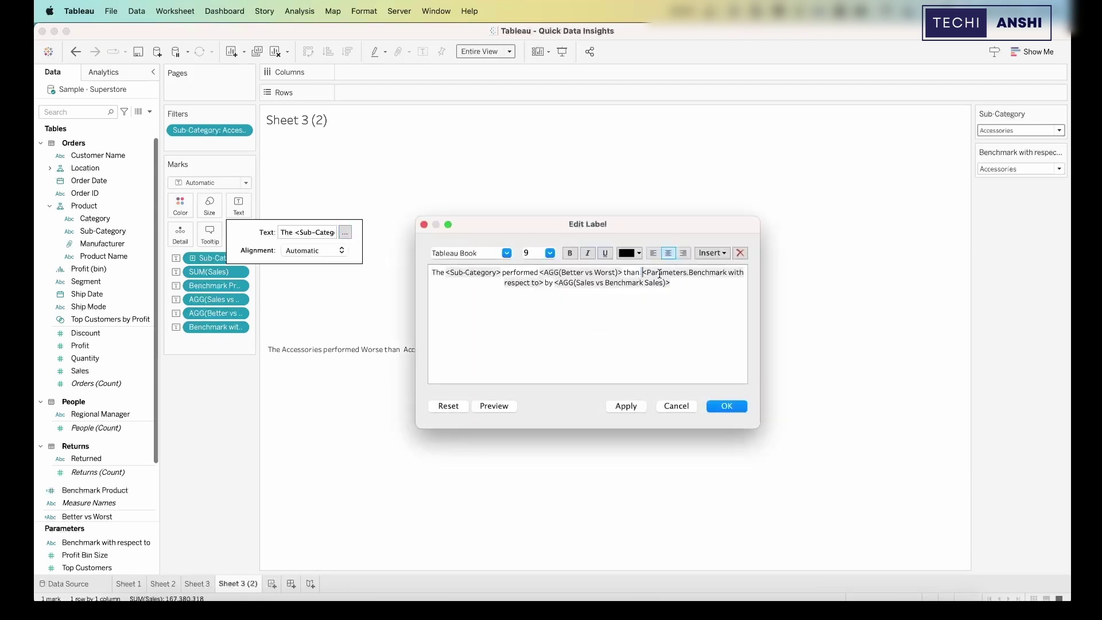
{"action": "key", "text": "BackSpace"}
{"action": "left_click", "coordinate": [725, 407]}
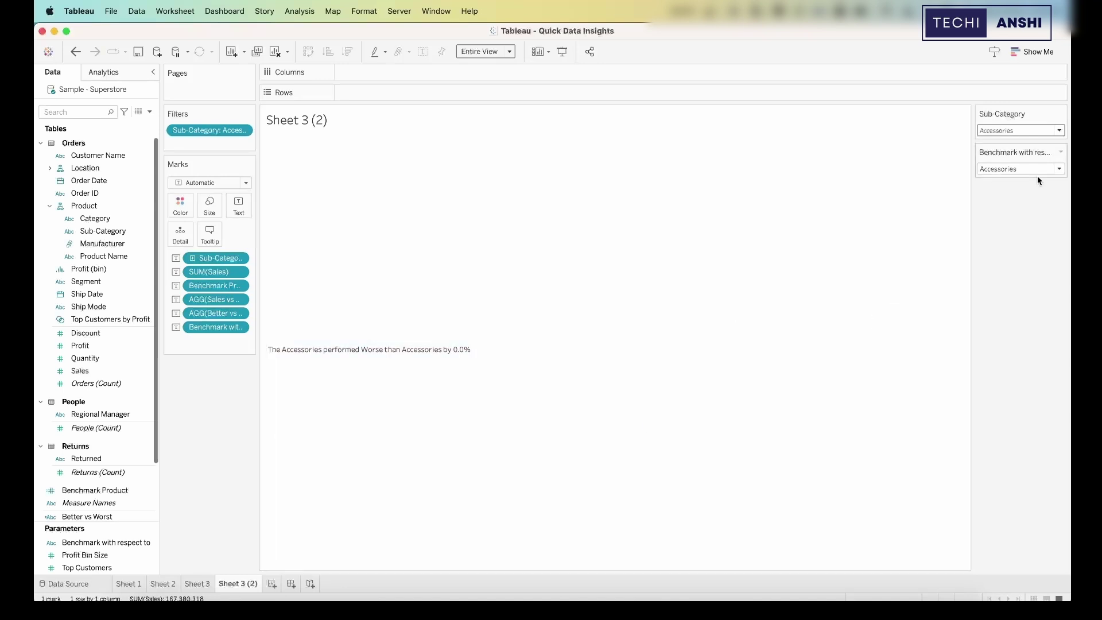
Set the benchmark parameter to Appliances, and switch the Sub-Category filter to Bookcases and finally to Fasteners.
{"action": "left_click", "coordinate": [1022, 168]}
{"action": "left_click", "coordinate": [1013, 197]}
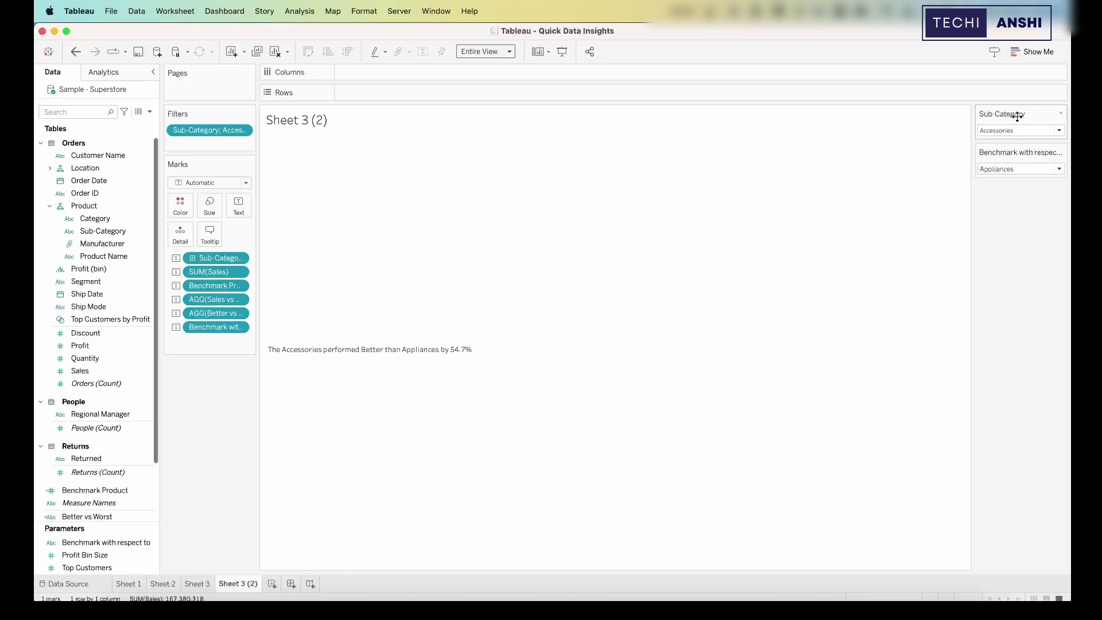
{"action": "left_click", "coordinate": [1011, 131]}
{"action": "left_click", "coordinate": [1001, 205]}
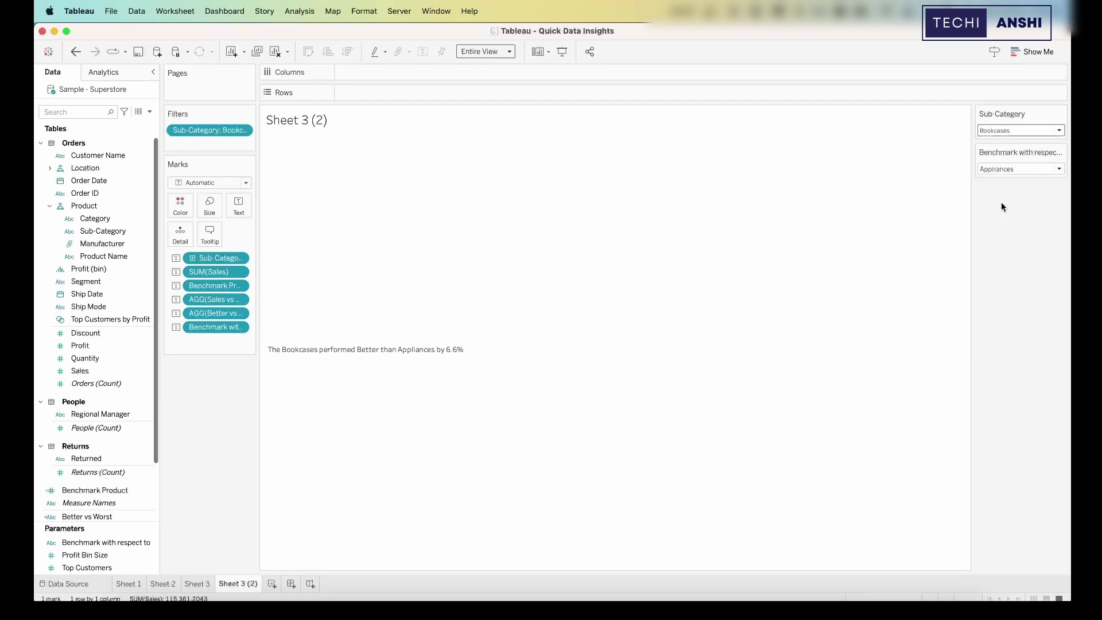
{"action": "left_click", "coordinate": [1011, 131]}
{"action": "left_click", "coordinate": [1001, 251]}
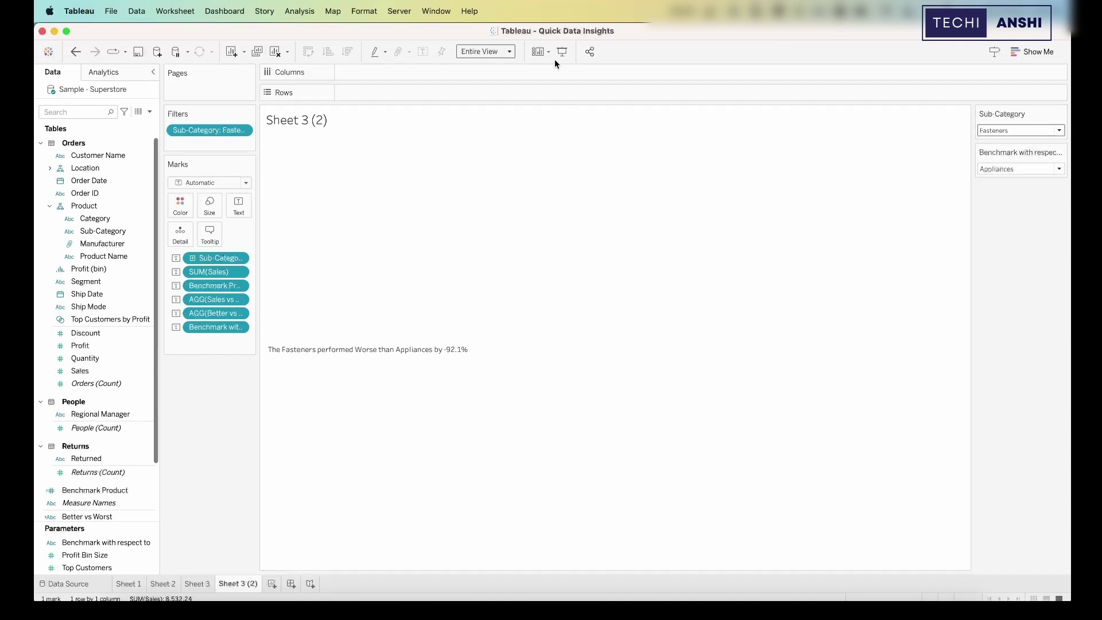
Set the font size of the entire label text to 14 and apply the change.
{"action": "left_click", "coordinate": [238, 206]}
{"action": "left_click", "coordinate": [345, 232]}
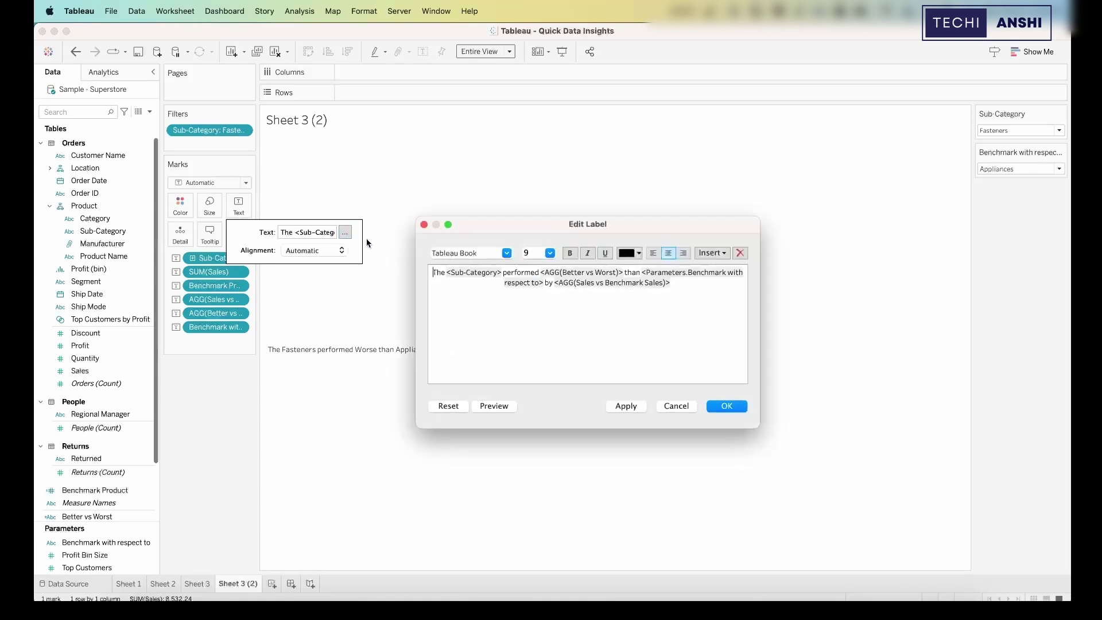
{"action": "double_click", "coordinate": [469, 273]}
{"action": "left_click", "coordinate": [504, 273]}
{"action": "key", "text": "super+a"}
{"action": "left_click", "coordinate": [550, 253]}
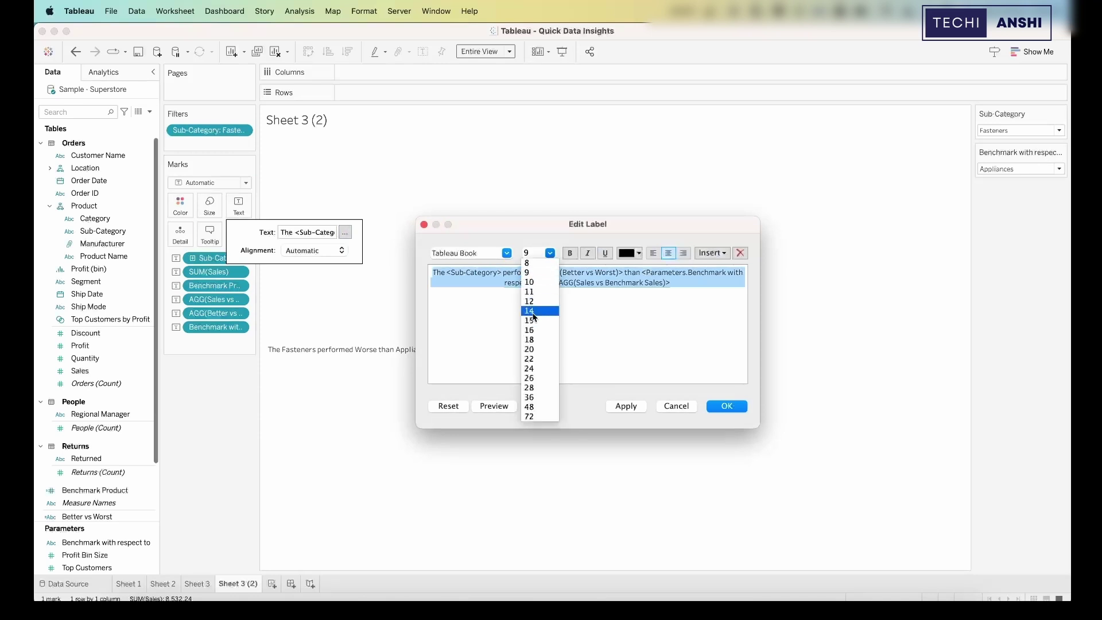
{"action": "left_click", "coordinate": [529, 311]}
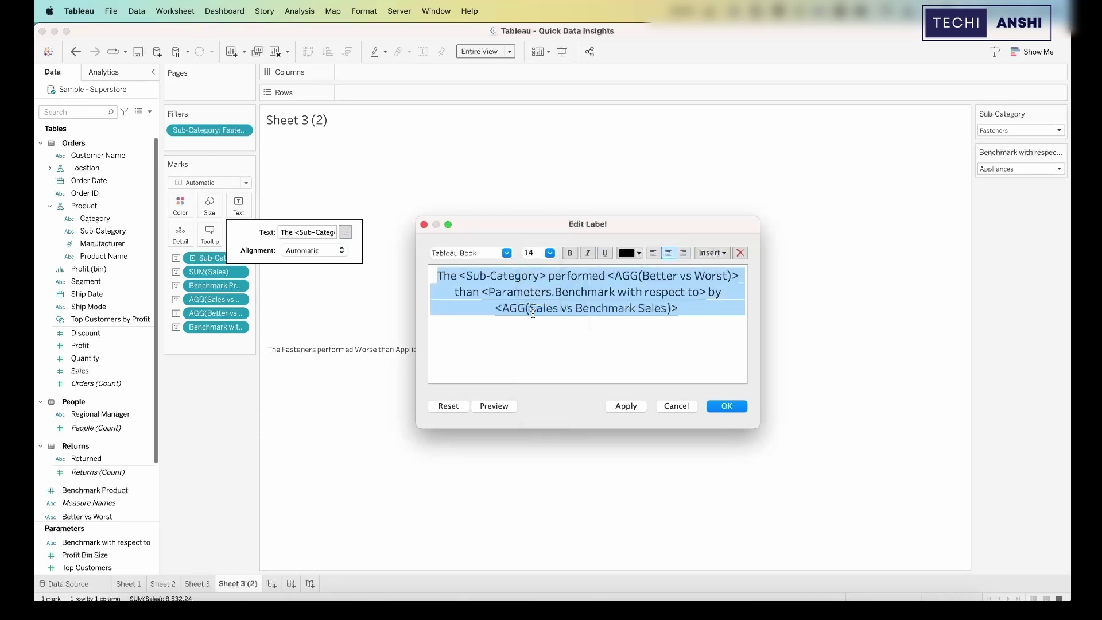
{"action": "left_click", "coordinate": [625, 406]}
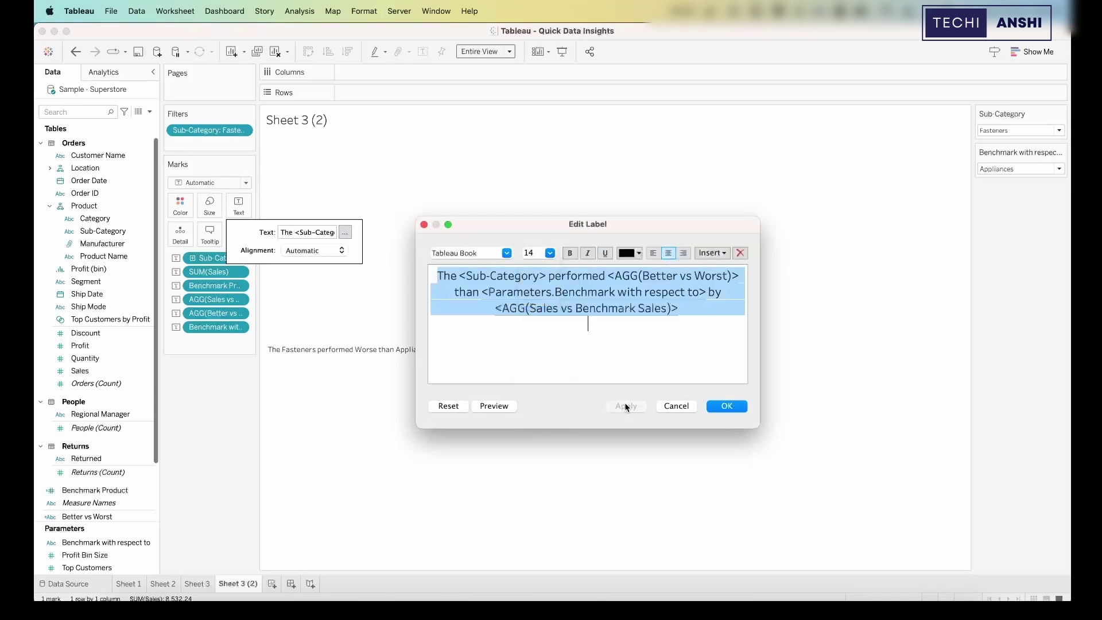
Insert line breaks in the label before the Better vs Worst field and before the Benchmark with respect to parameter.
{"action": "left_click", "coordinate": [609, 278]}
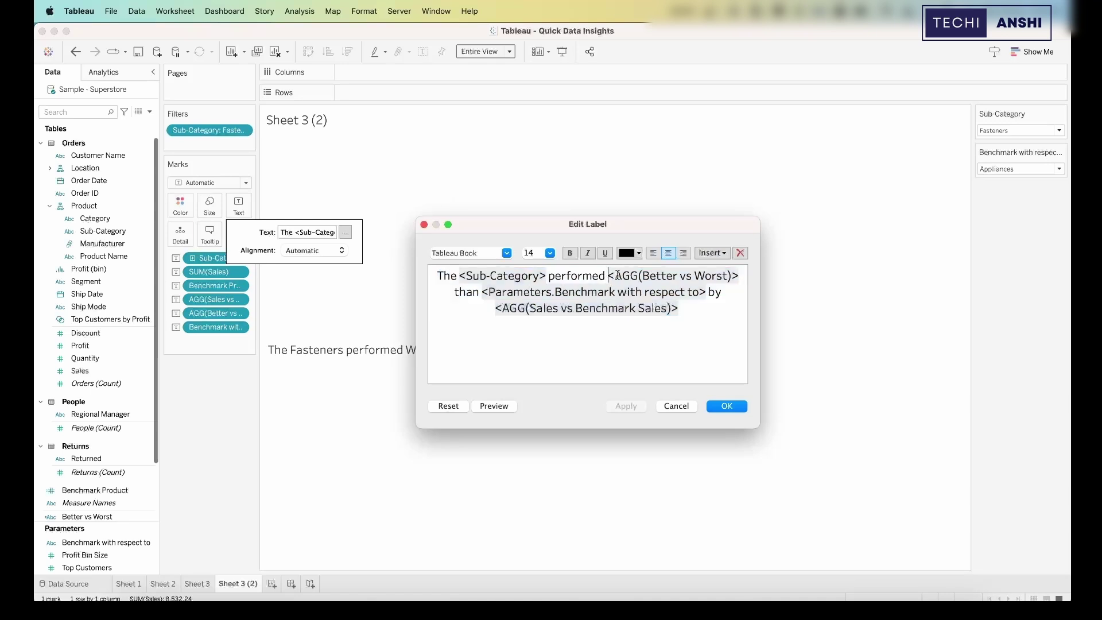
{"action": "key", "text": "Return"}
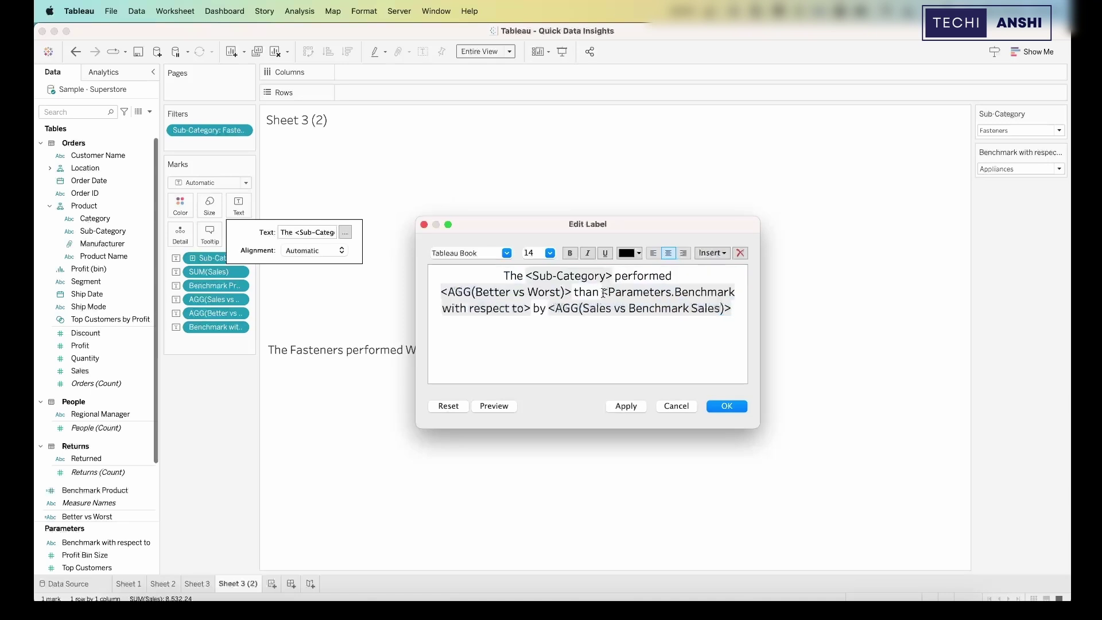
{"action": "key", "text": "Return"}
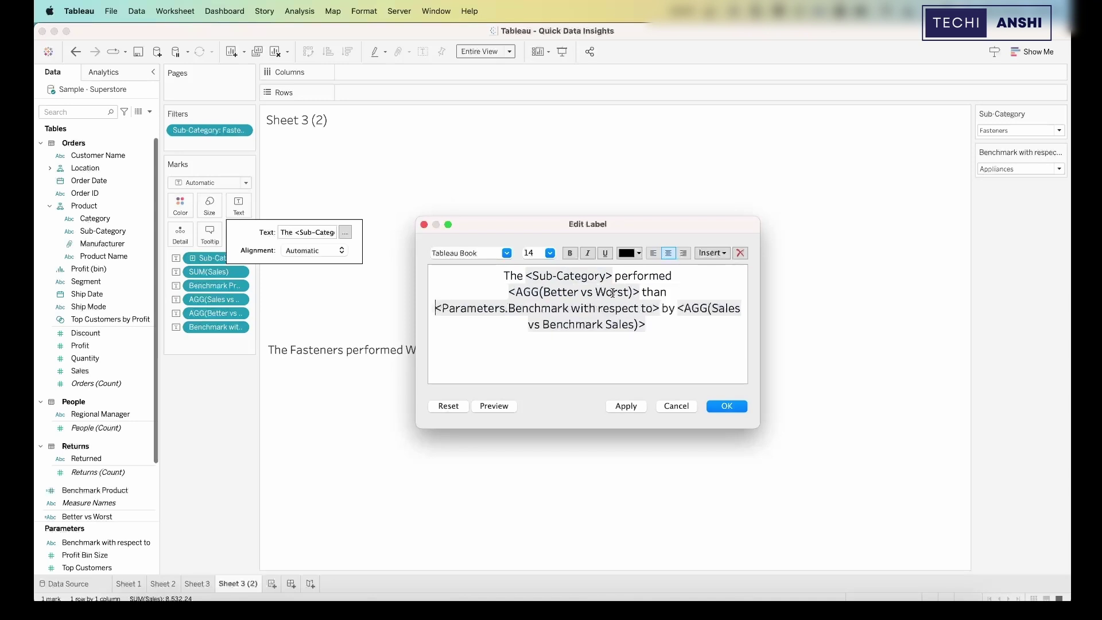
Format the Sales vs Benchmark Sales field in the label with blue text at font size 16.
{"action": "left_click", "coordinate": [679, 309]}
{"action": "left_click_drag", "start_coordinate": [678, 309], "coordinate": [690, 324]}
{"action": "left_click", "coordinate": [634, 257]}
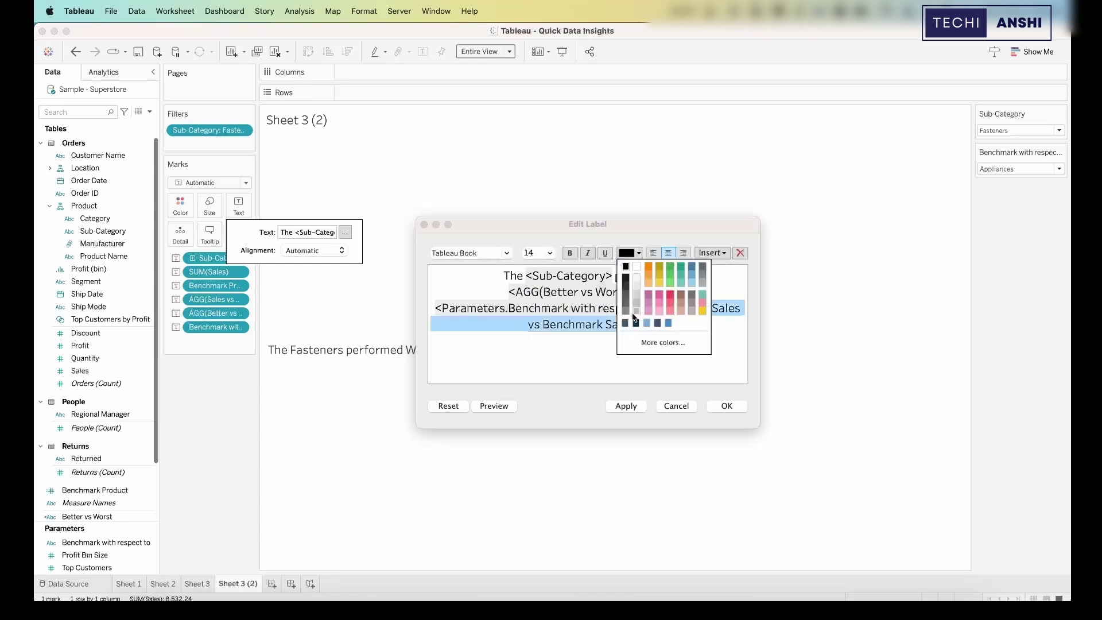
{"action": "left_click", "coordinate": [658, 343]}
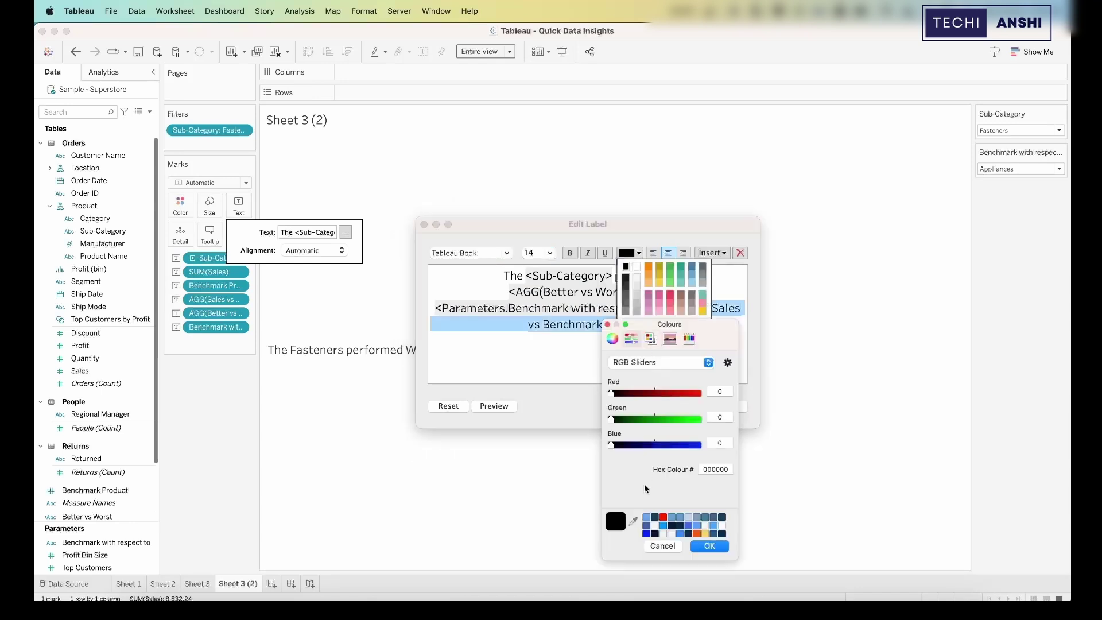
{"action": "left_click", "coordinate": [647, 533]}
{"action": "left_click", "coordinate": [708, 546]}
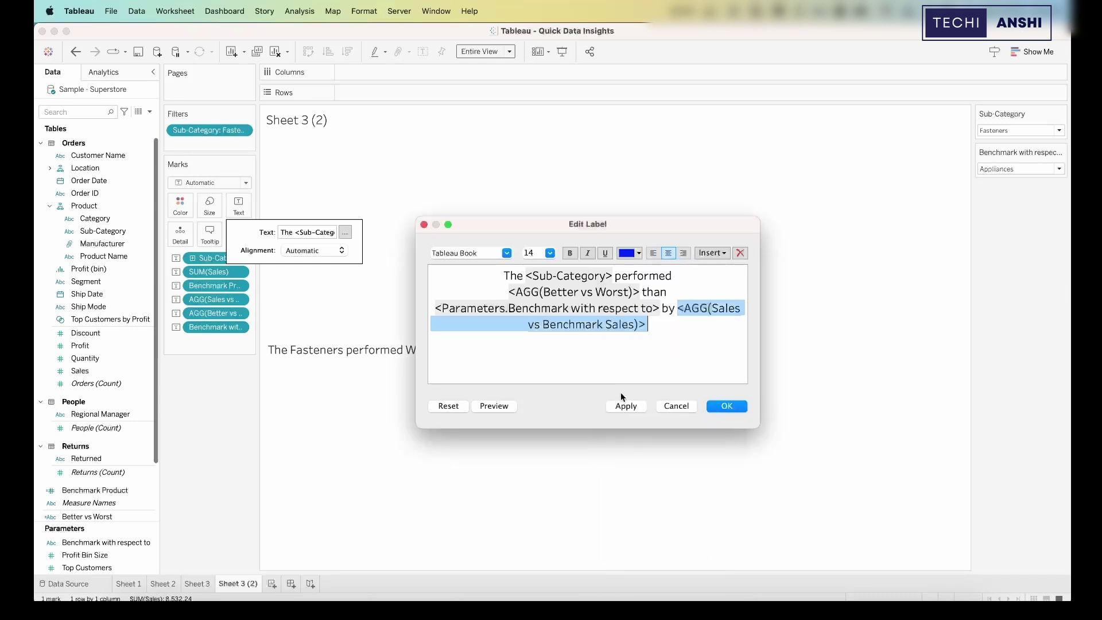
{"action": "left_click", "coordinate": [550, 253]}
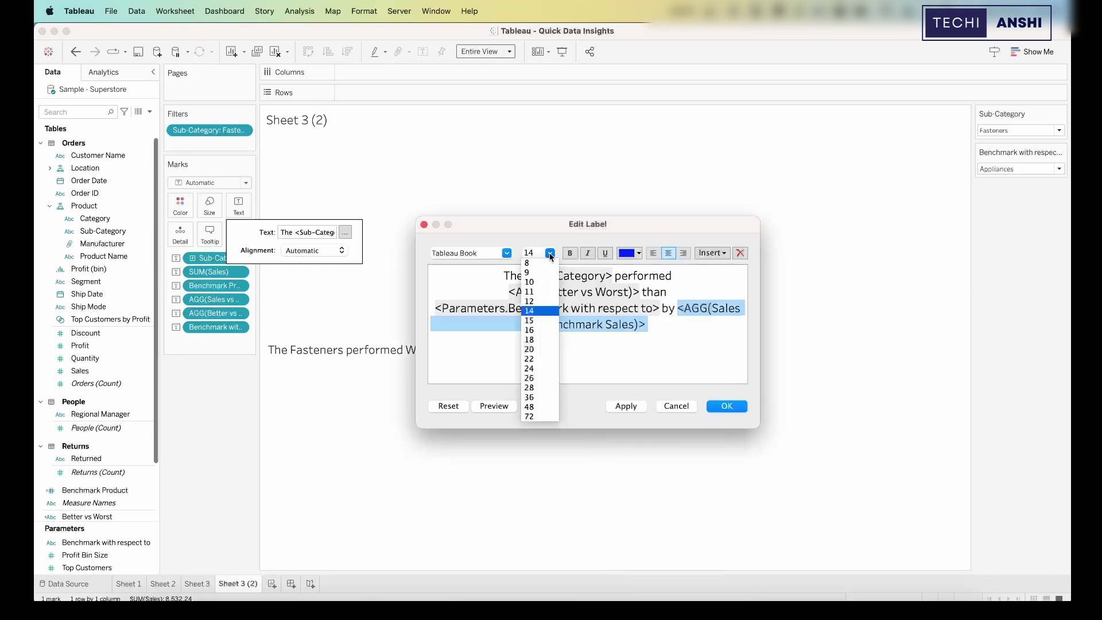
{"action": "left_click", "coordinate": [540, 331]}
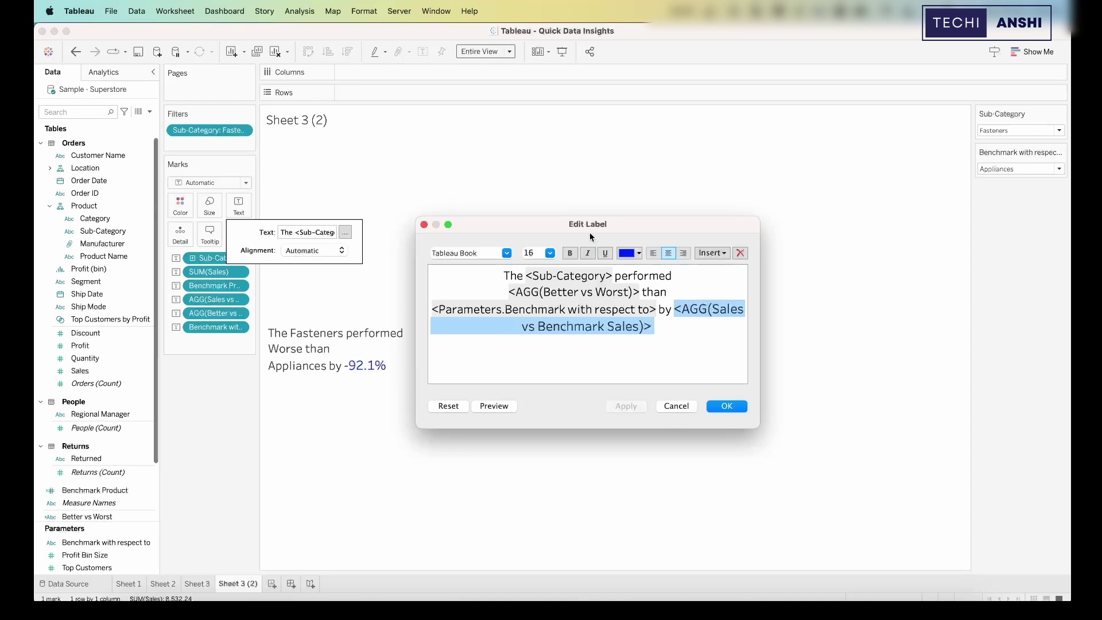
Set the font of the Sales vs Benchmark Sales field to Tableau Medium and accept the label changes.
{"action": "left_click_drag", "start_coordinate": [590, 228], "coordinate": [650, 225]}
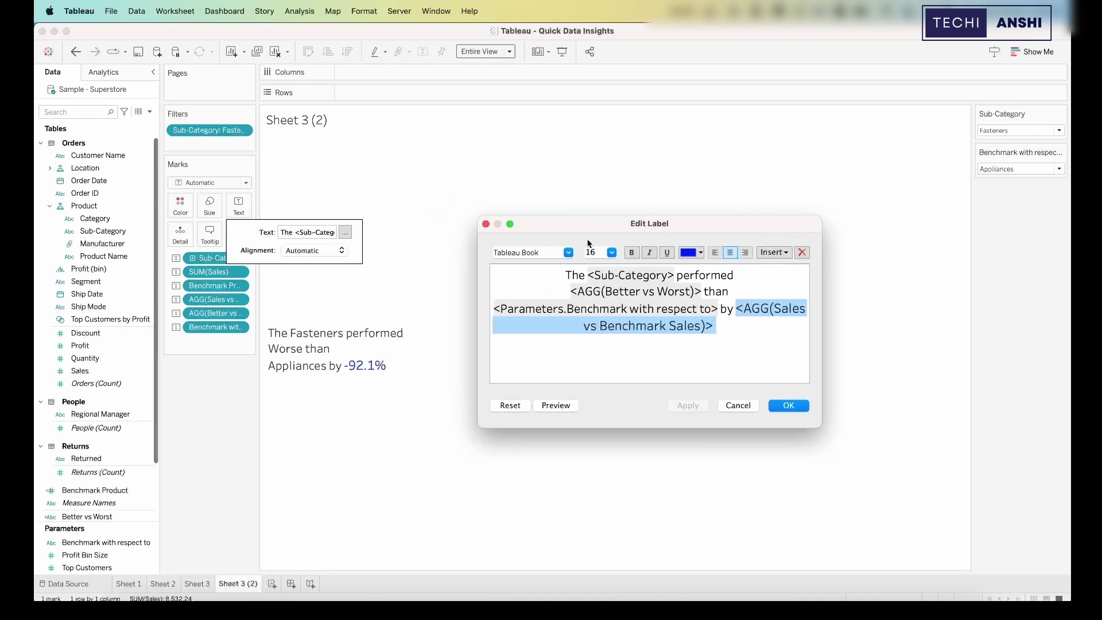
{"action": "left_click", "coordinate": [569, 253]}
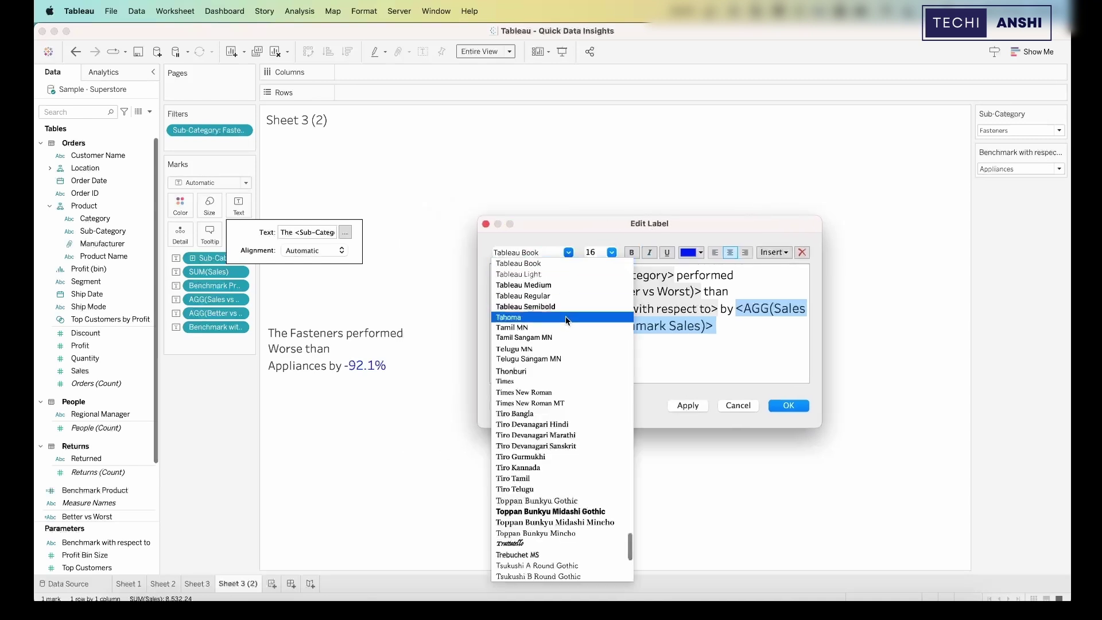
{"action": "left_click", "coordinate": [553, 285]}
{"action": "left_click", "coordinate": [791, 406]}
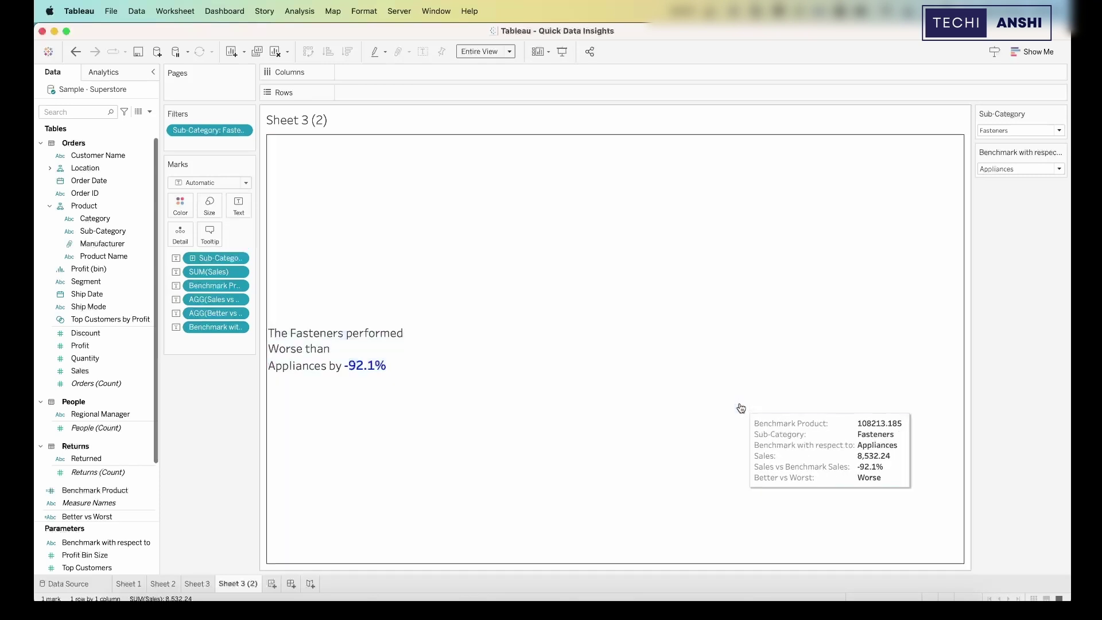
Center the text label horizontally in the view.
{"action": "left_click", "coordinate": [238, 205]}
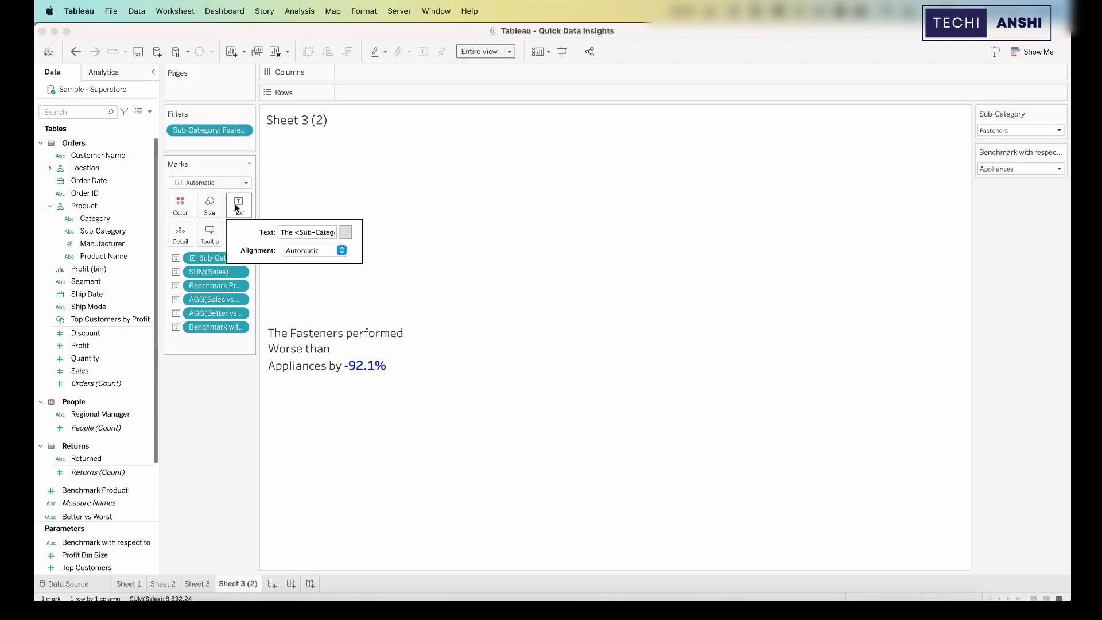
{"action": "left_click", "coordinate": [332, 249]}
{"action": "left_click", "coordinate": [314, 308]}
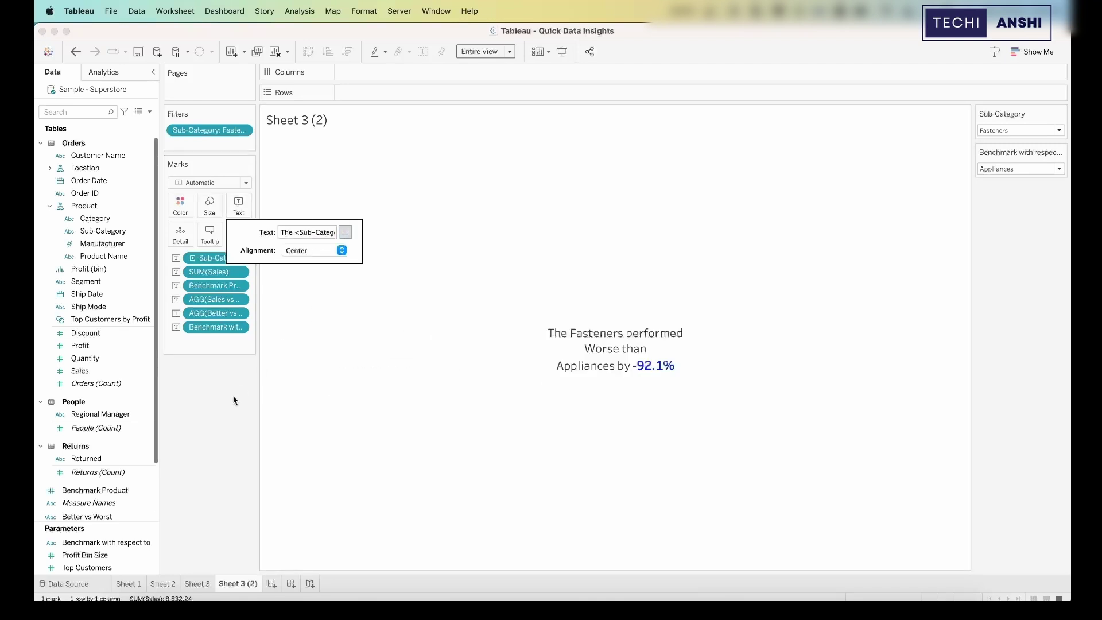
{"action": "left_click", "coordinate": [227, 406]}
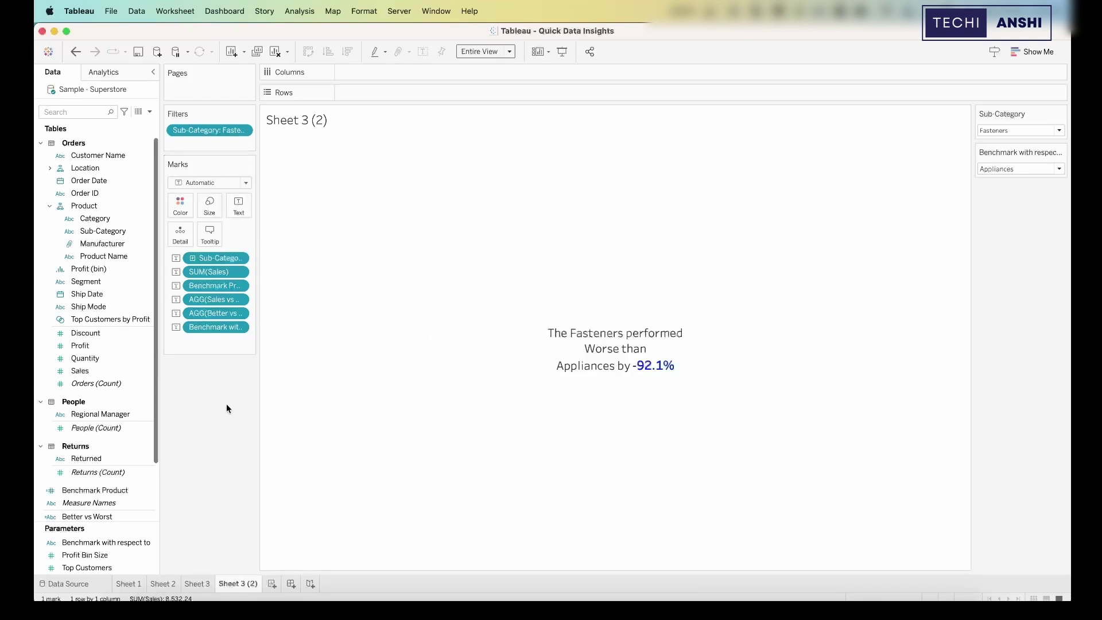
Switch the Sub-Category filter to Art and the Benchmark with respect to parameter to Chairs.
{"action": "left_click", "coordinate": [1010, 131]}
{"action": "left_click", "coordinate": [1013, 130]}
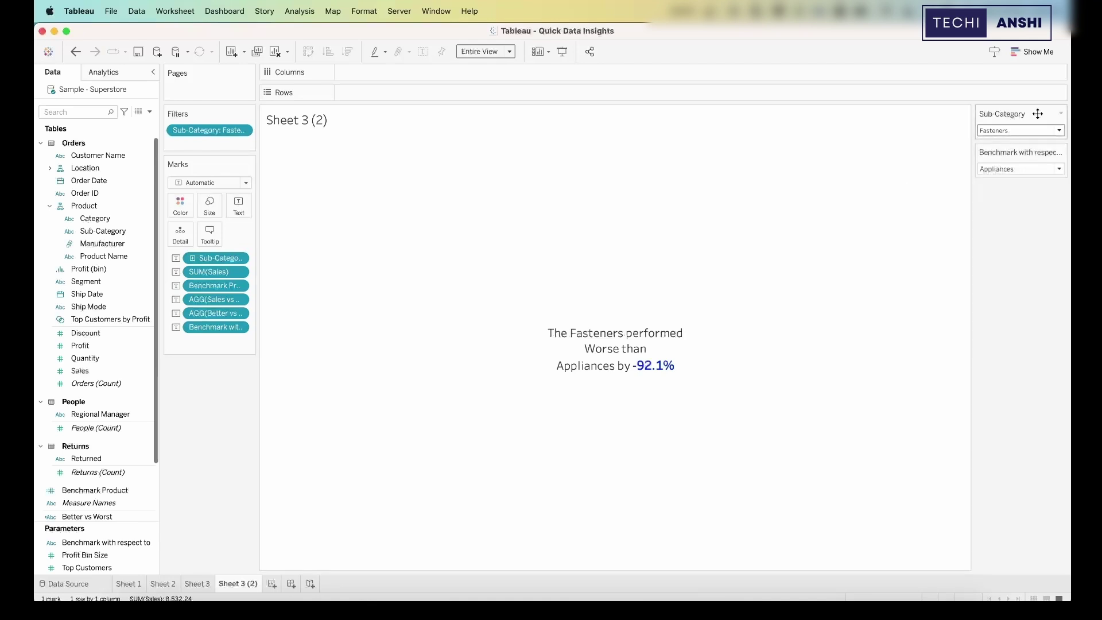
{"action": "left_click", "coordinate": [1030, 130]}
{"action": "left_click", "coordinate": [1001, 181]}
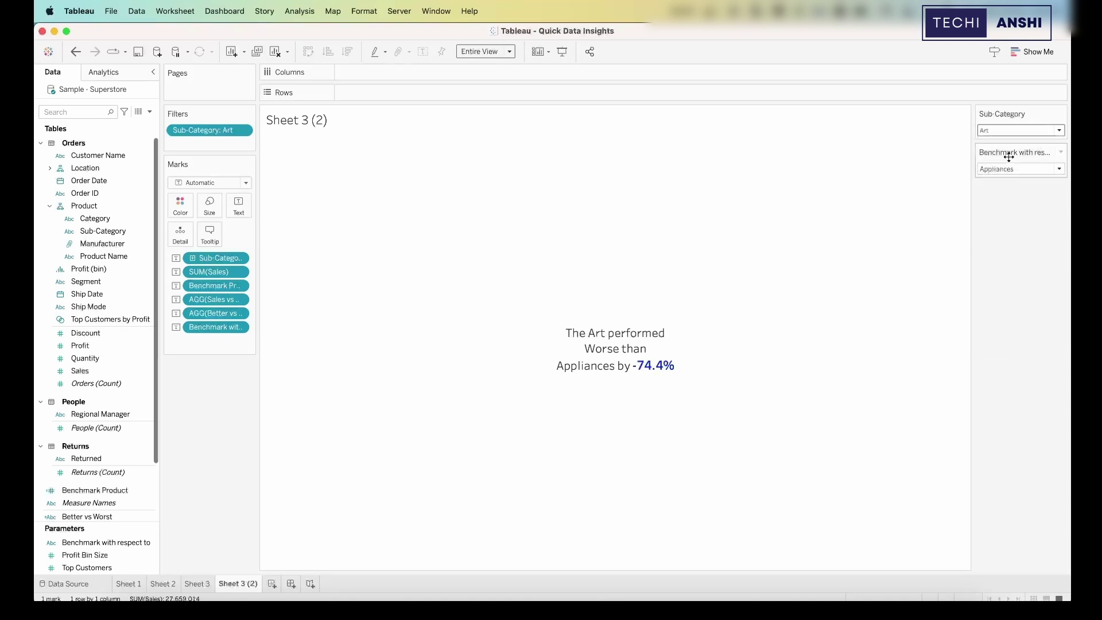
{"action": "left_click", "coordinate": [1006, 169]}
{"action": "left_click", "coordinate": [997, 235]}
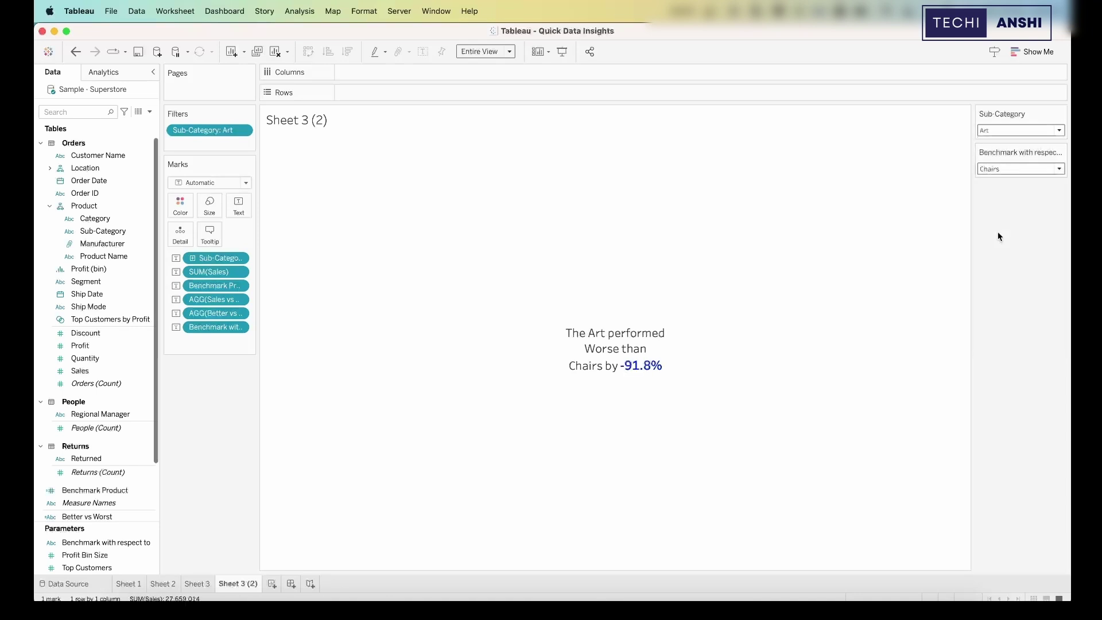